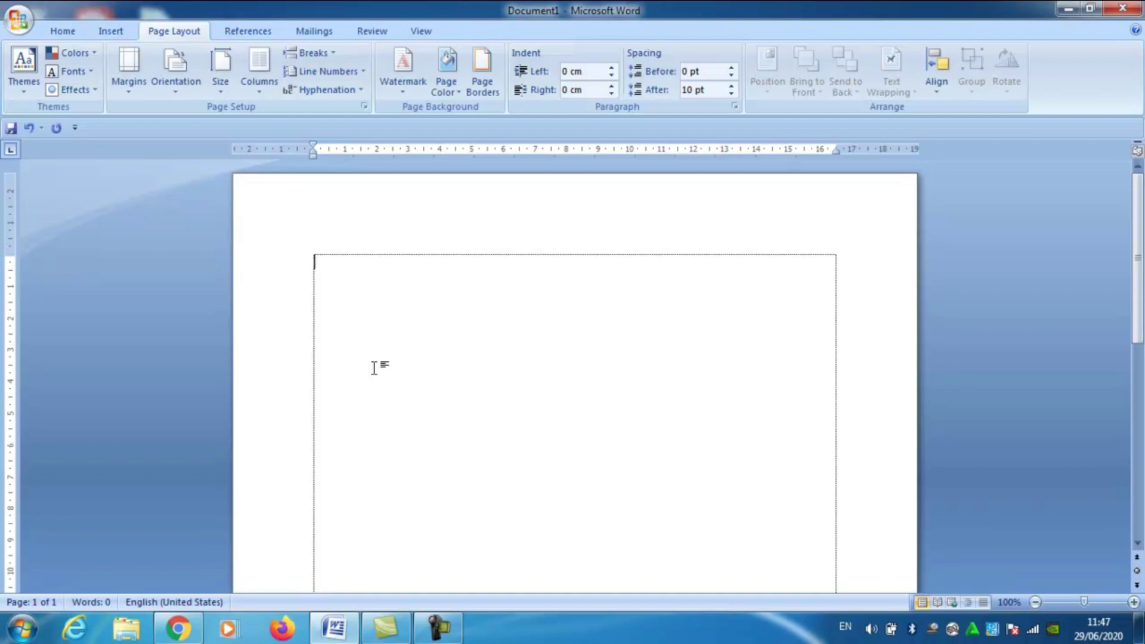
# Browse to the Accessories folder in the Start menu's program list, then return to Word
pyautogui.click(23, 628)
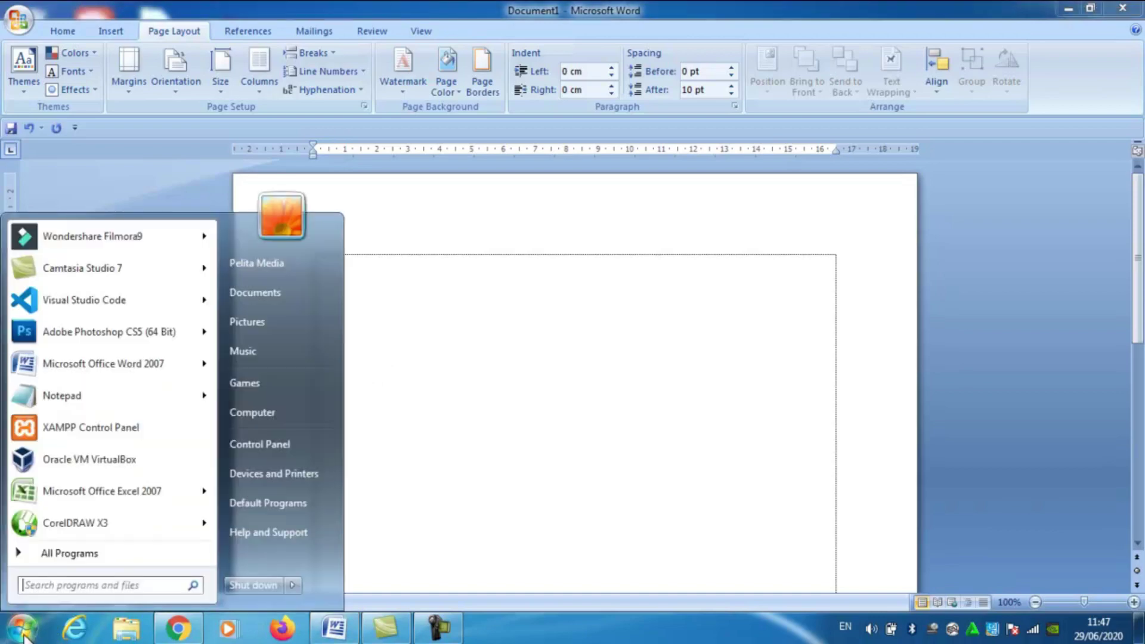
pyautogui.click(59, 560)
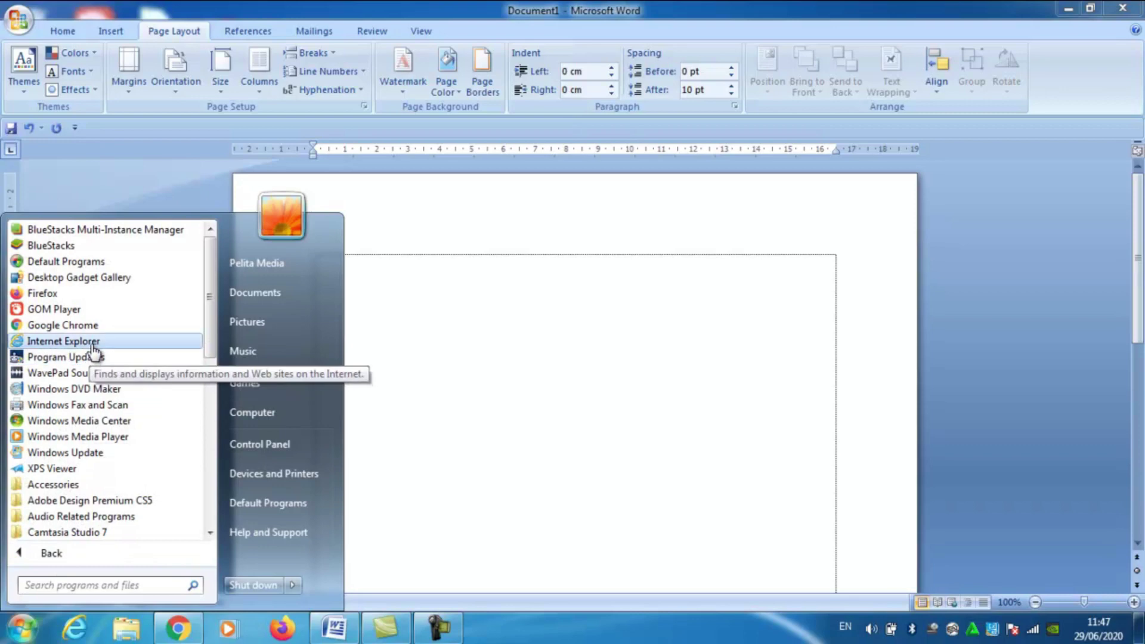
pyautogui.scroll(-2, 93, 417)
pyautogui.click(89, 391)
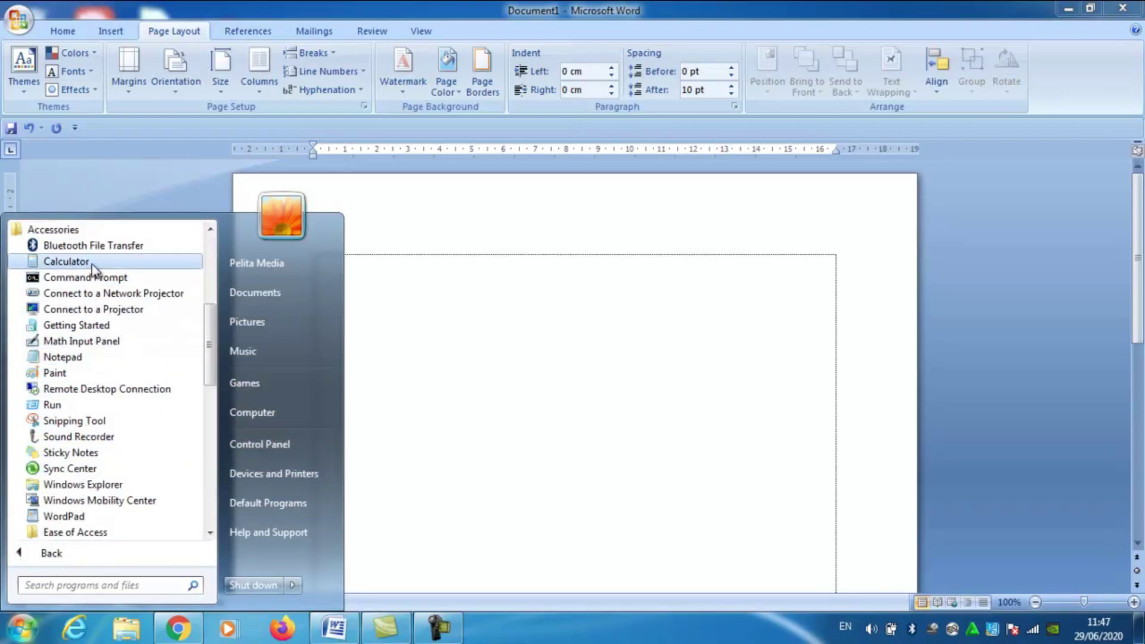
pyautogui.click(620, 326)
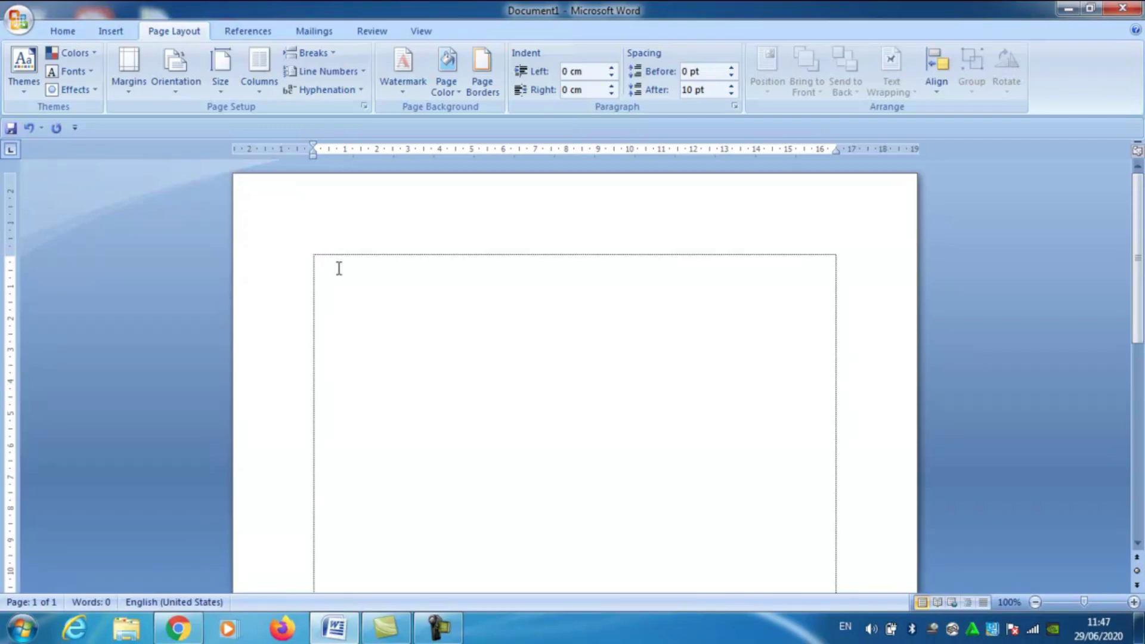
# Enter the expression 3*5= on the first line of the page
pyautogui.write('3*5')
pyautogui.click(304, 261)
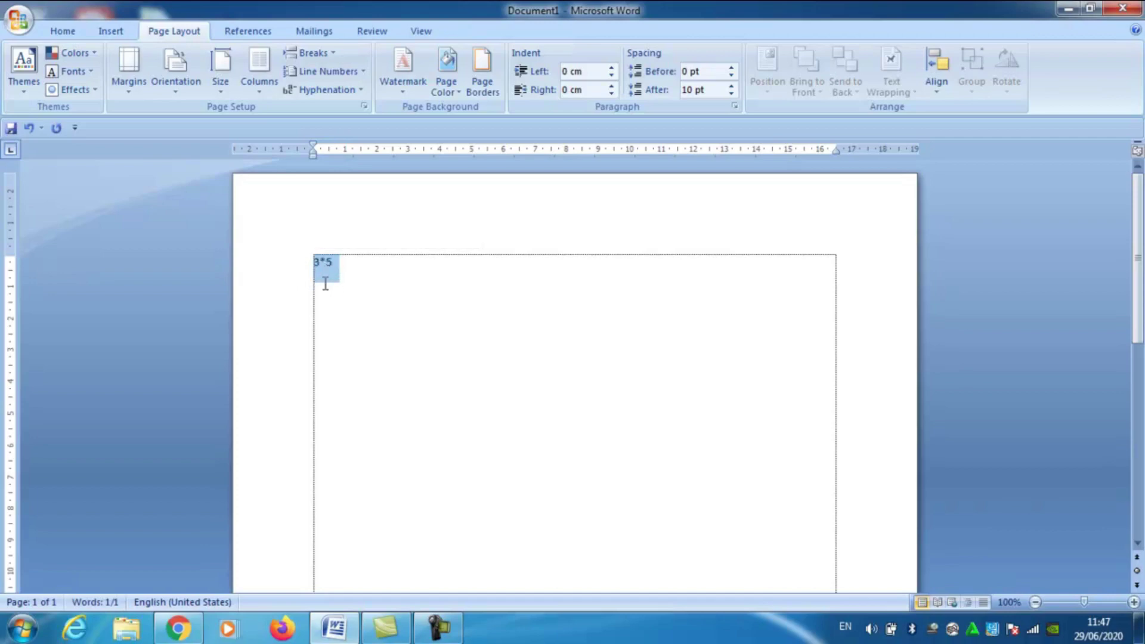
pyautogui.click(335, 261)
pyautogui.write('=')
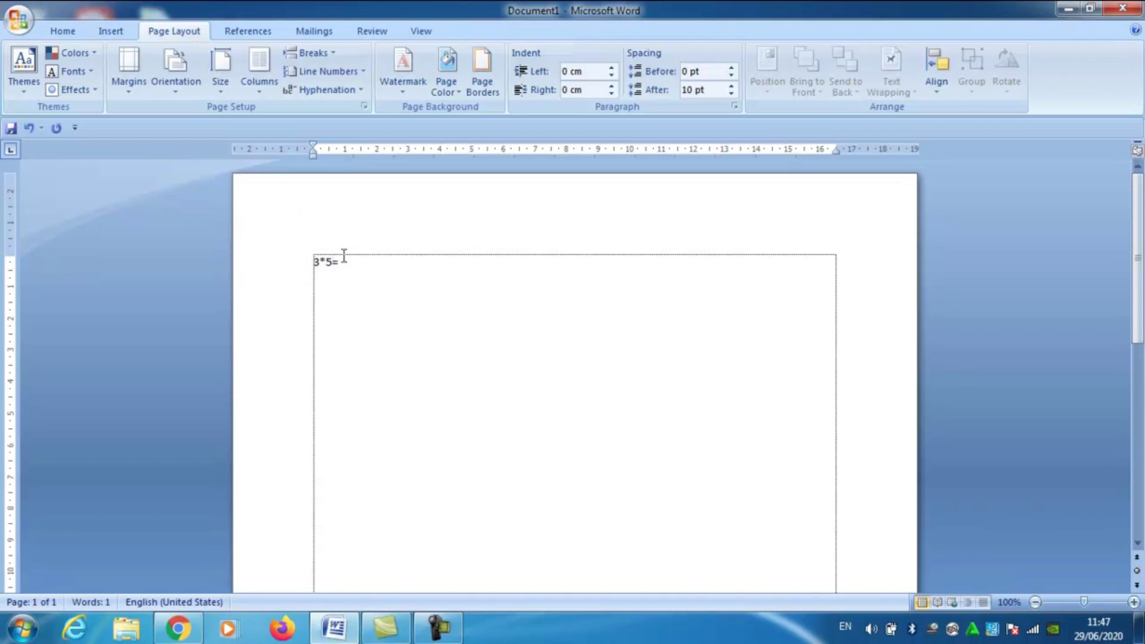
pyautogui.click(14, 23)
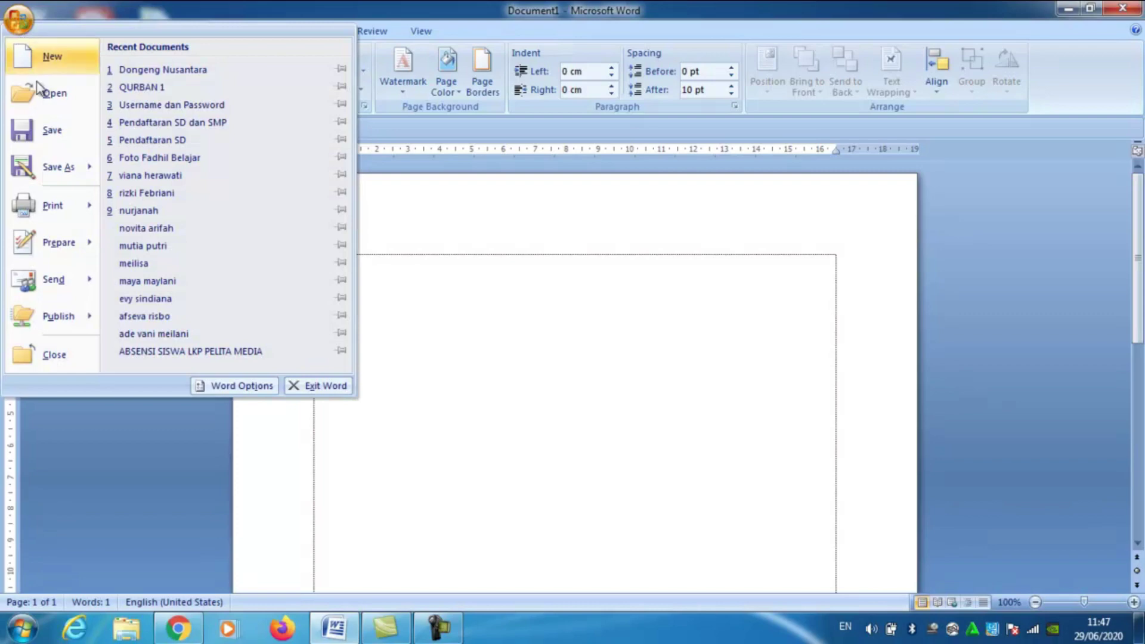
# In Word Options, go to the Customize page and list All Commands
pyautogui.click(220, 385)
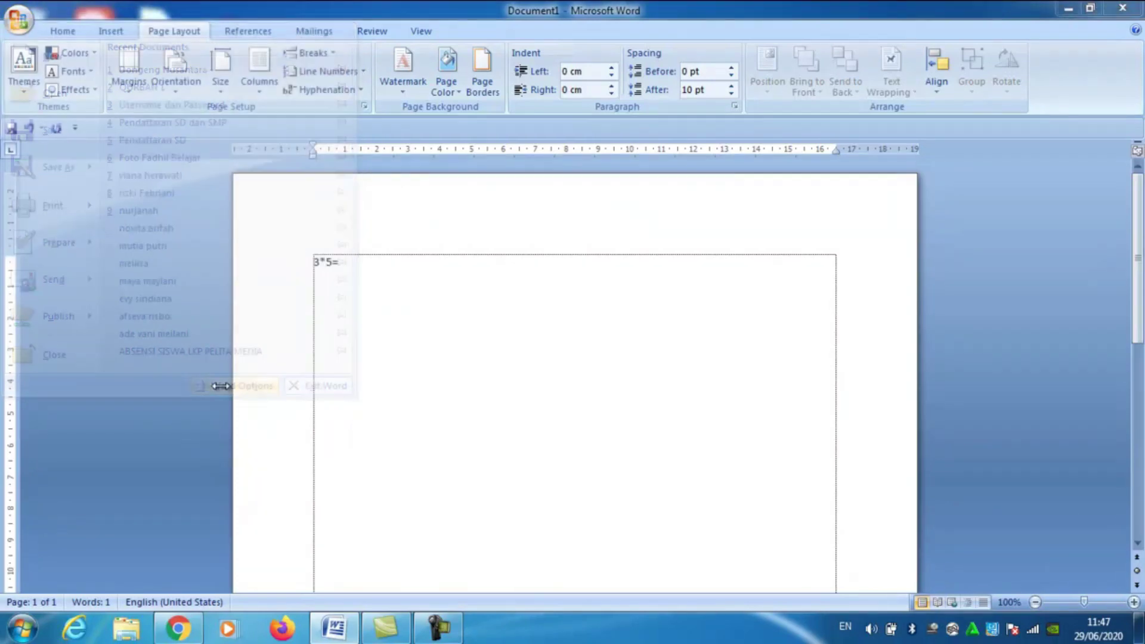
pyautogui.click(265, 155)
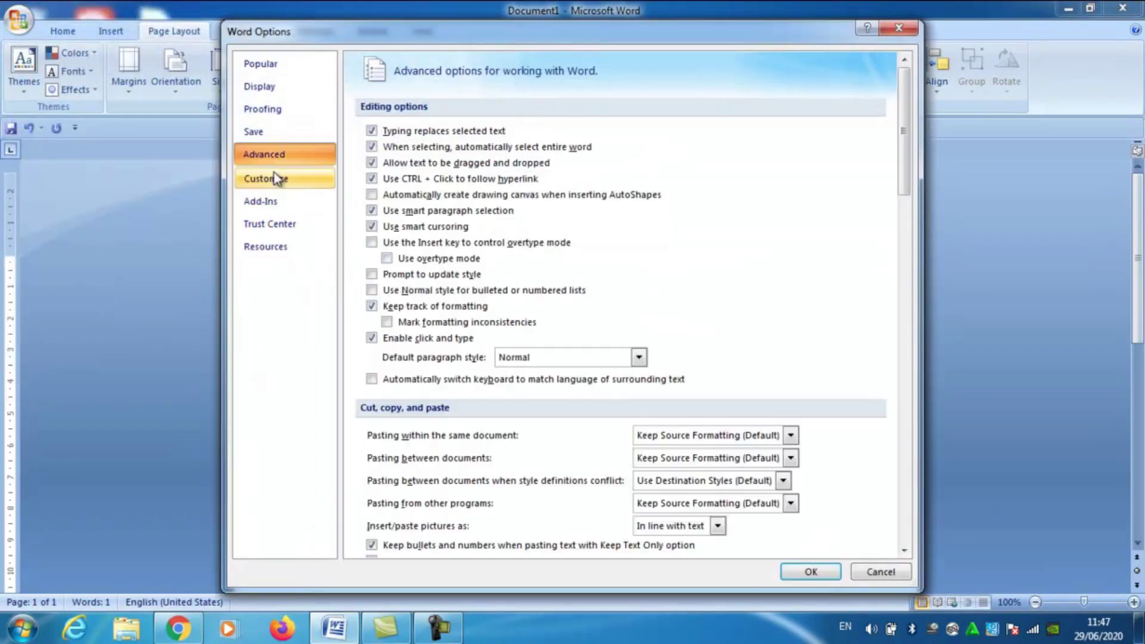
pyautogui.click(273, 177)
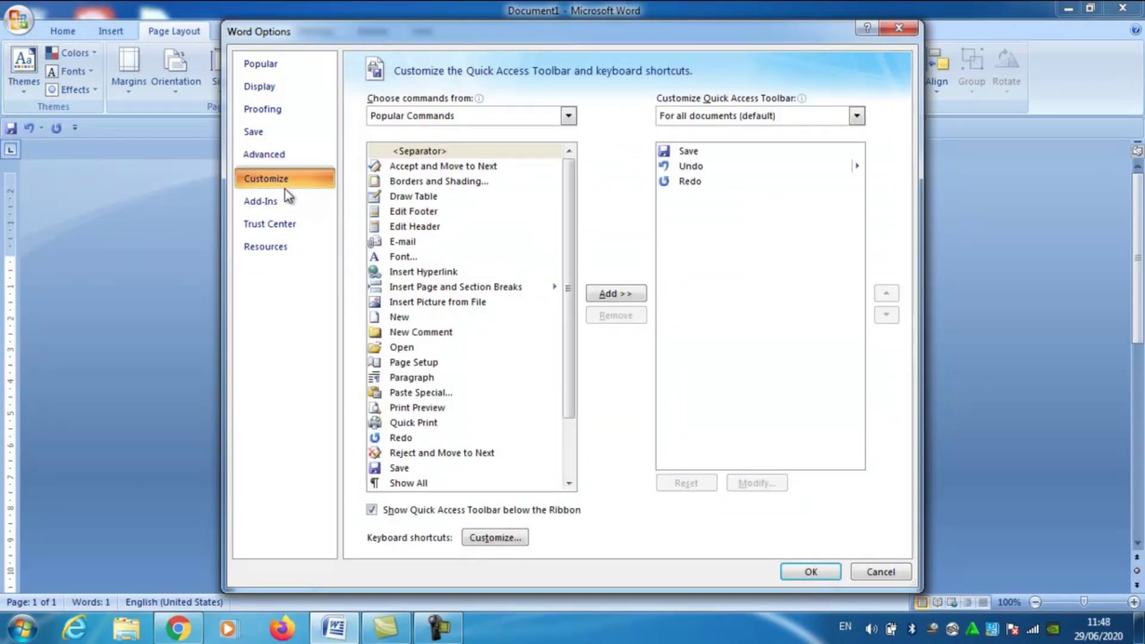
pyautogui.click(421, 116)
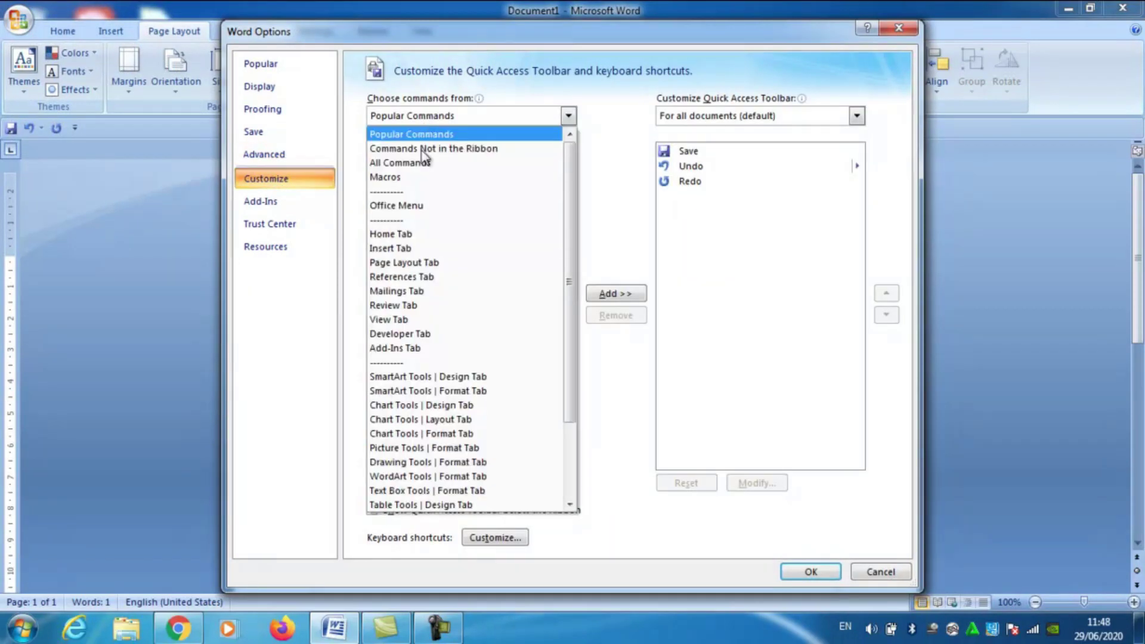
pyautogui.click(425, 168)
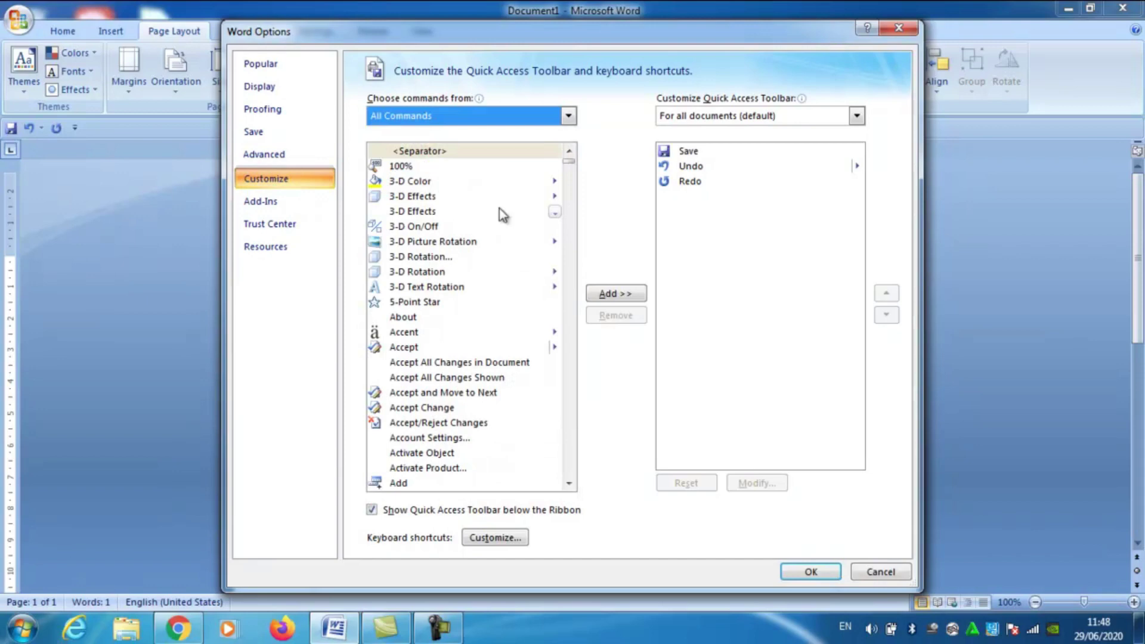
# Add the Calculate command to the Quick Access Toolbar and confirm
pyautogui.scroll(-11, 499, 350)
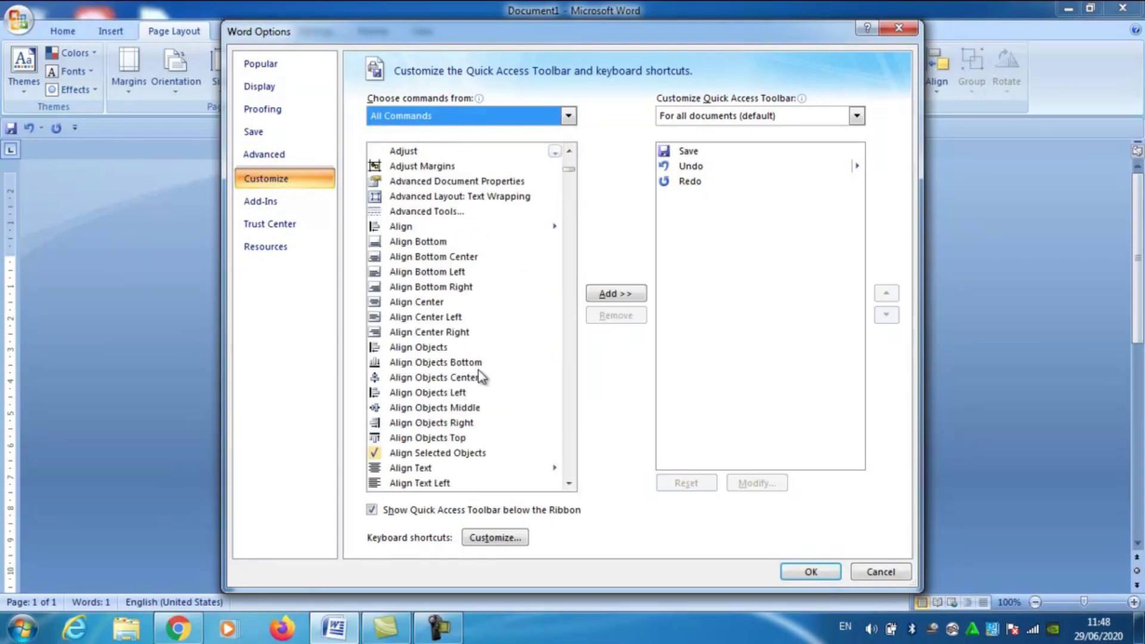
pyautogui.scroll(-20, 481, 377)
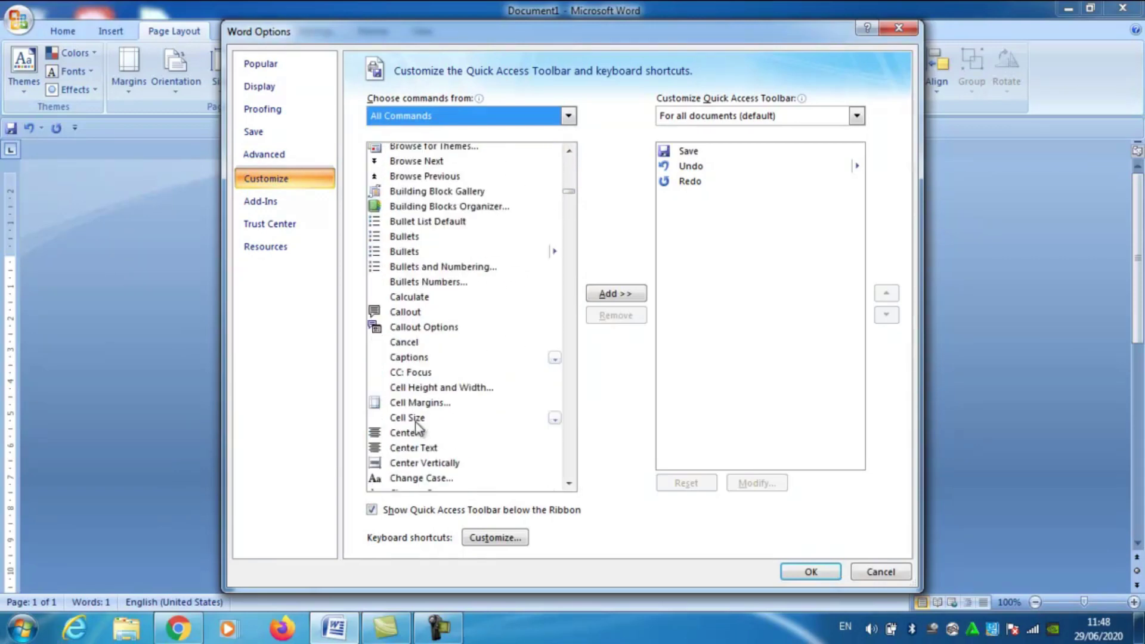
pyautogui.scroll(-5, 417, 428)
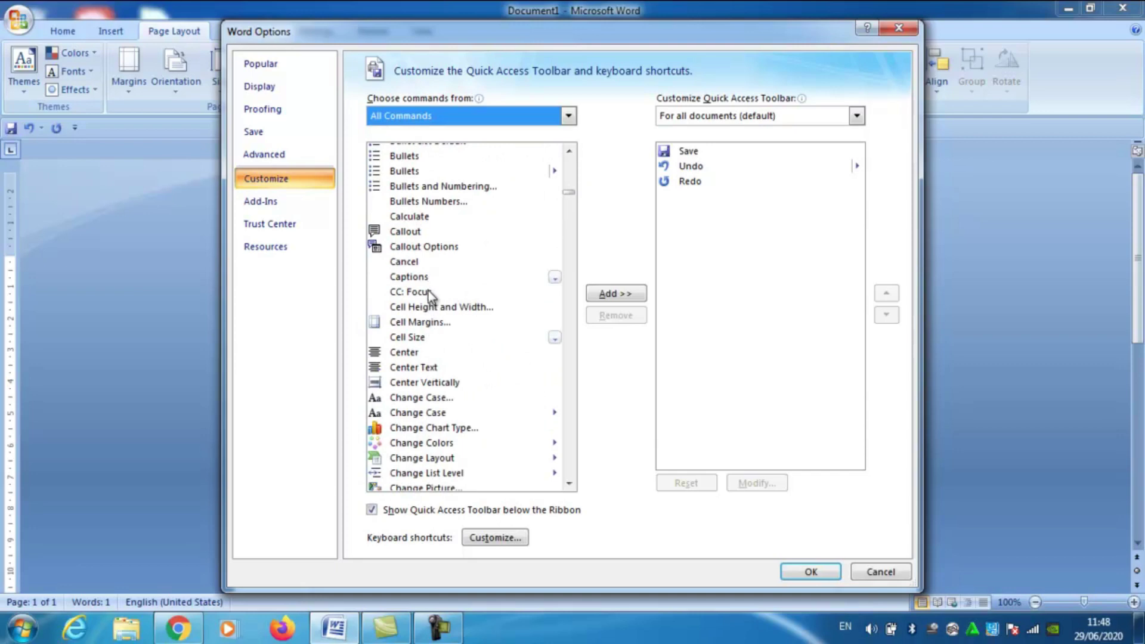
pyautogui.click(428, 218)
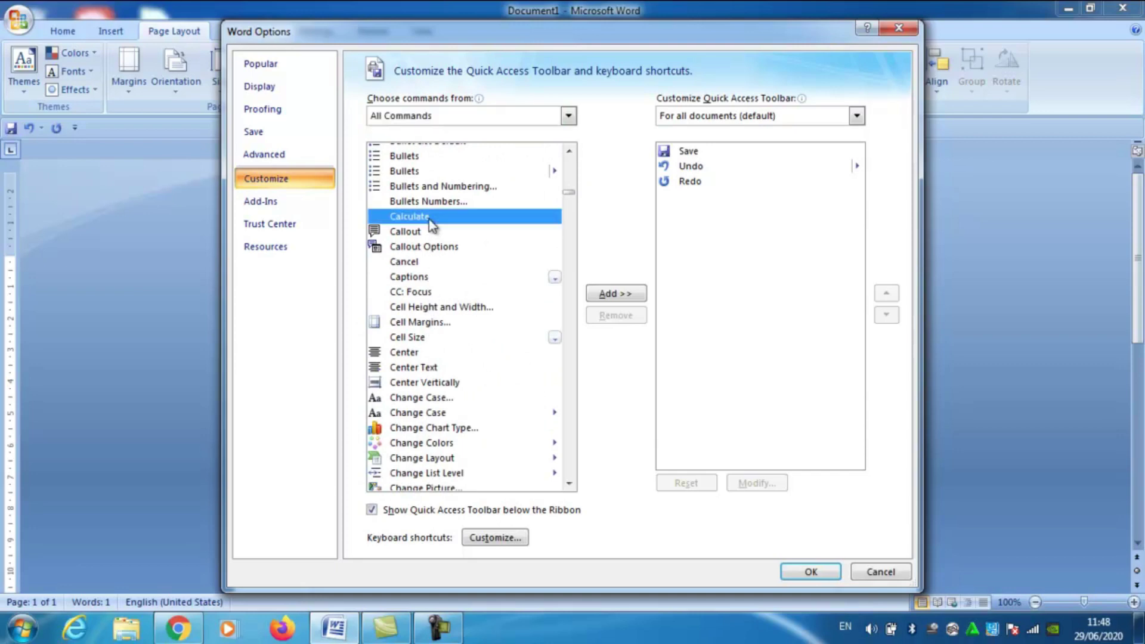
pyautogui.click(613, 294)
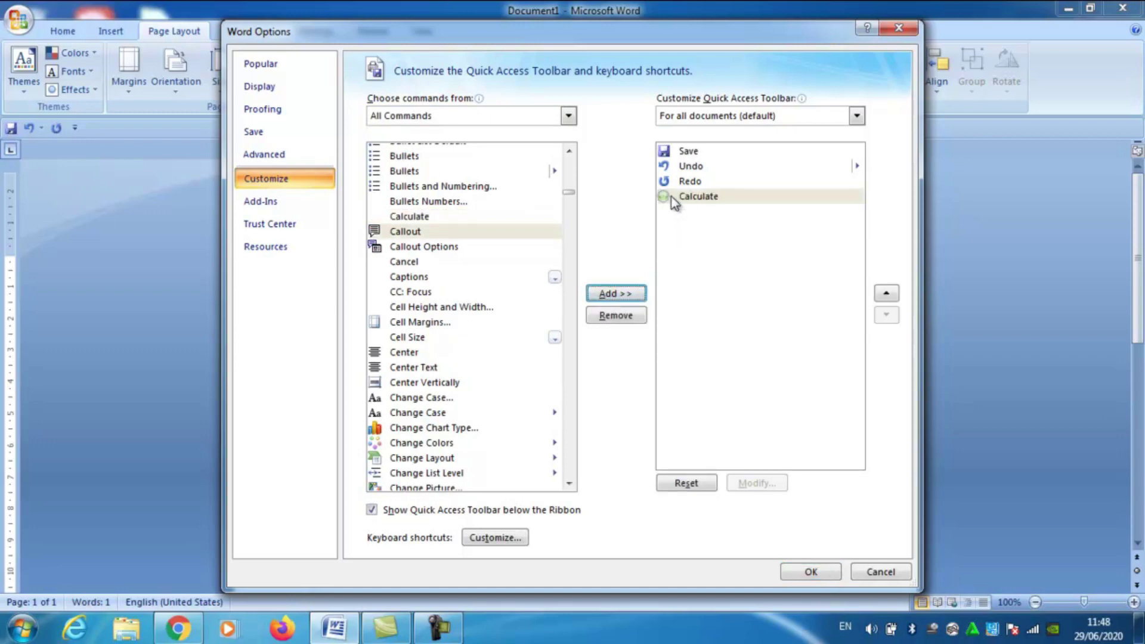
pyautogui.click(810, 571)
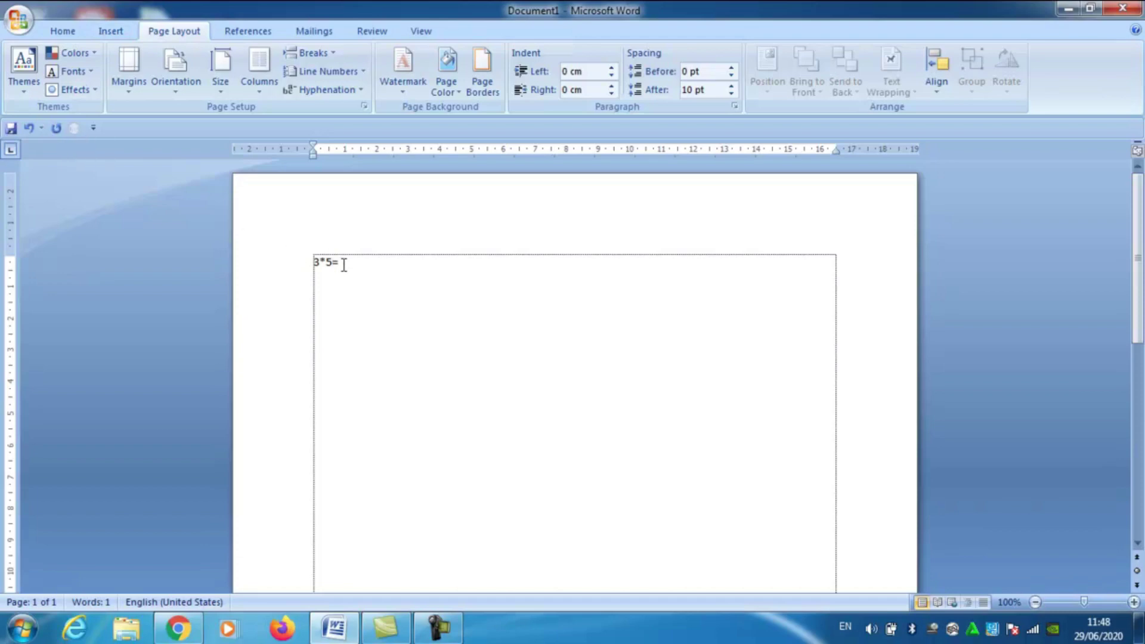
# Calculate 3*5, removing the trailing equals sign, to get 15
pyautogui.moveTo(344, 264); pyautogui.dragTo(307, 263)
pyautogui.click(77, 131)
pyautogui.click(345, 262)
pyautogui.press('BackSpace')
pyautogui.moveTo(333, 262); pyautogui.dragTo(305, 264)
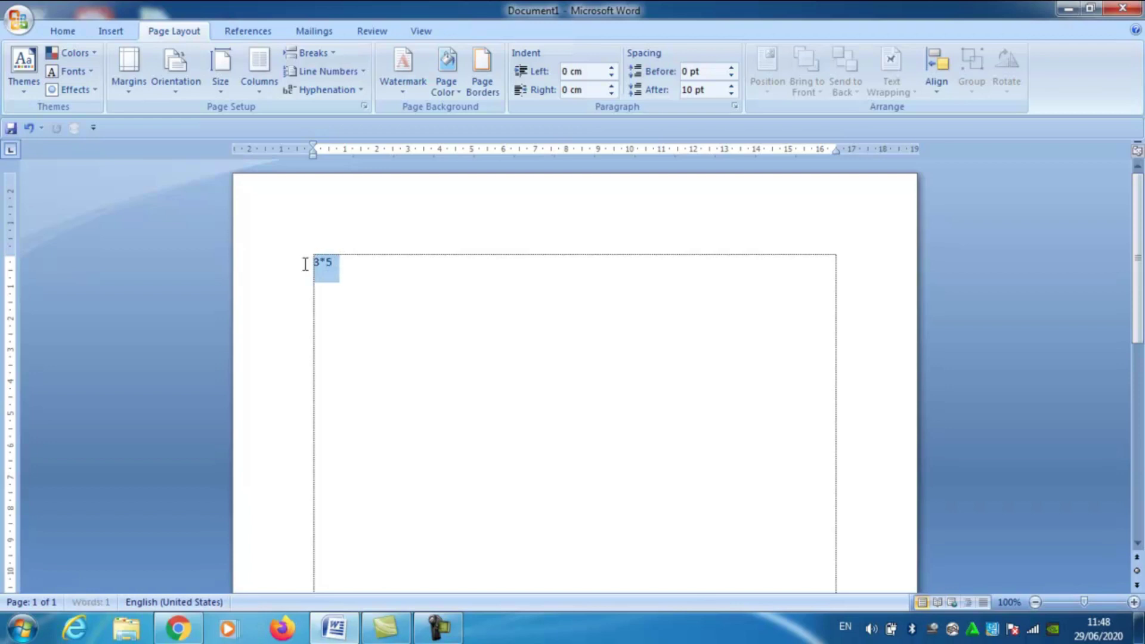
pyautogui.click(74, 130)
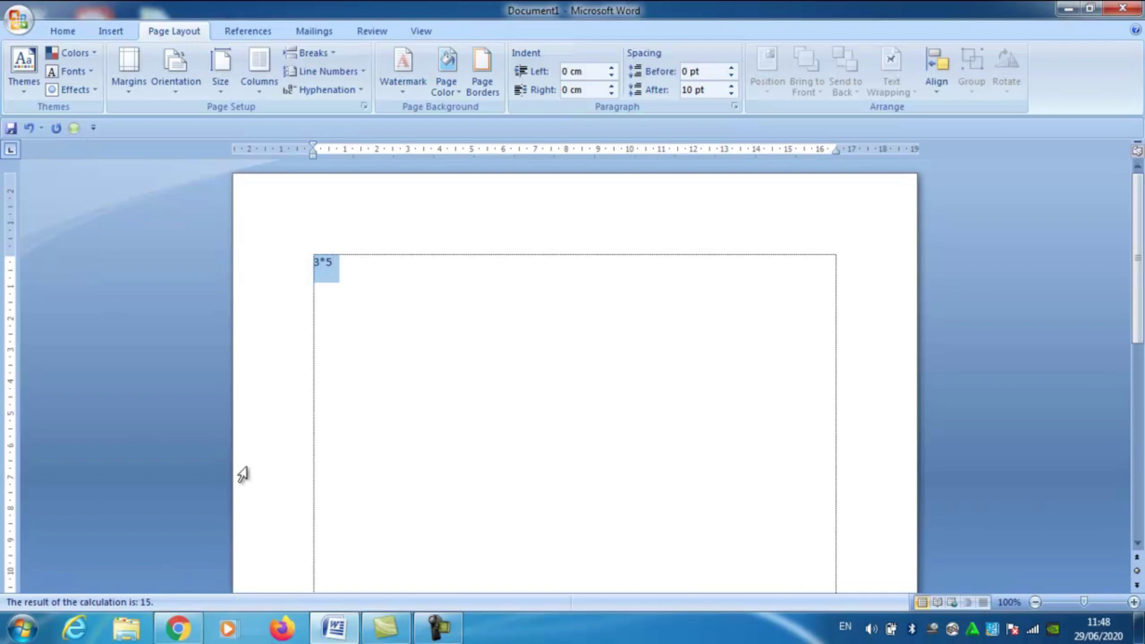
# Change the expression to 3+5 and calculate it, giving 8
pyautogui.click(335, 265)
pyautogui.press('BackSpace')
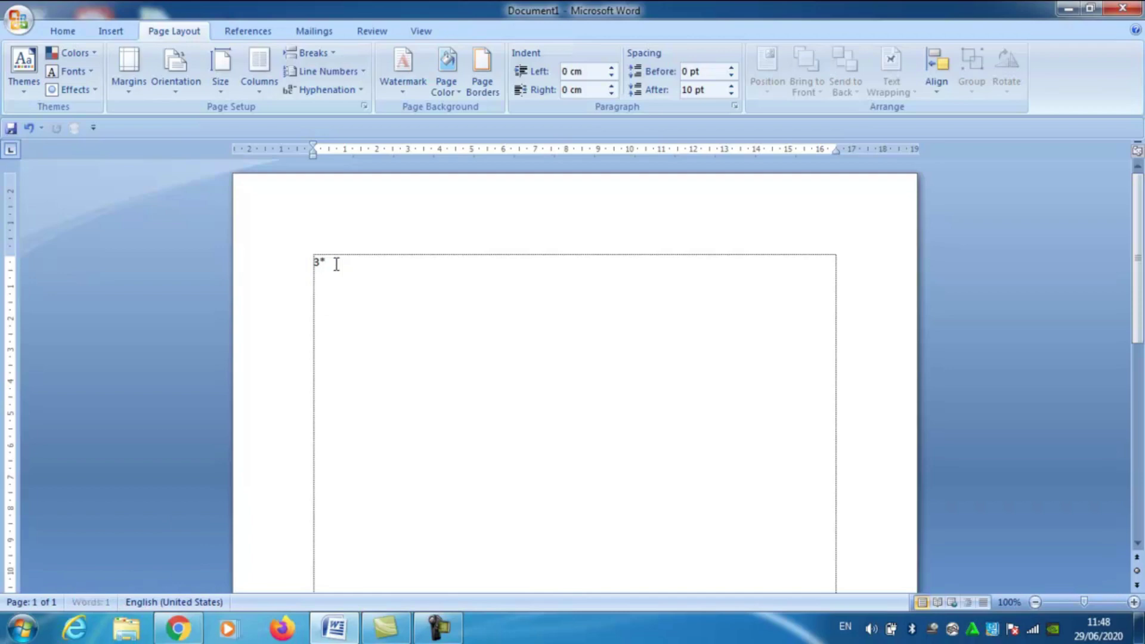
pyautogui.press('BackSpace')
pyautogui.write('+5')
pyautogui.moveTo(330, 267); pyautogui.dragTo(314, 263)
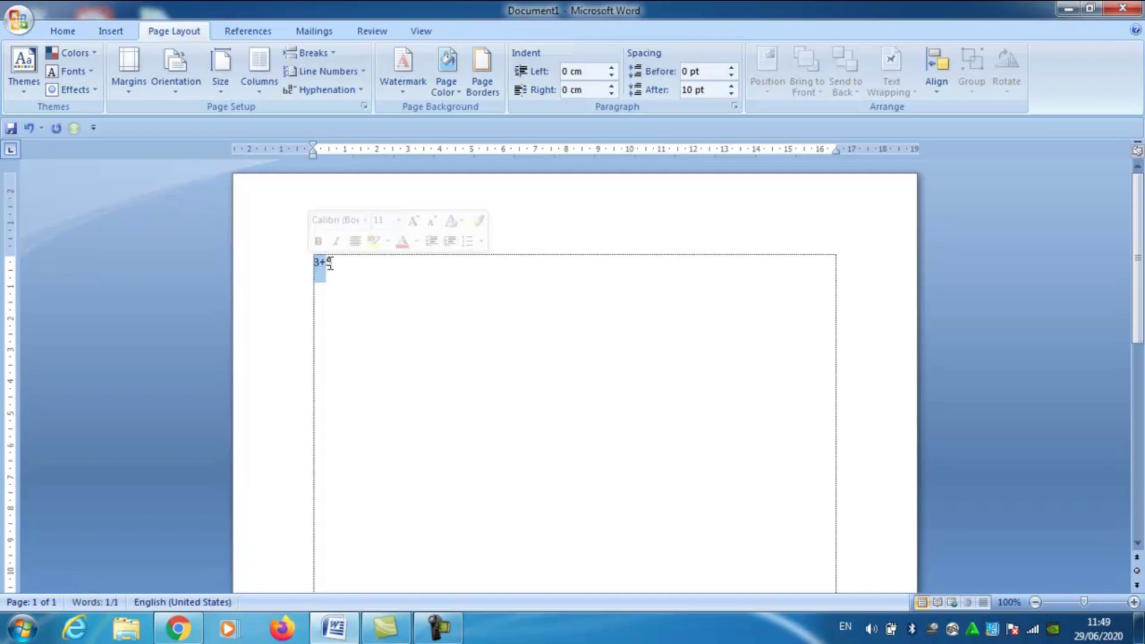
pyautogui.click(75, 128)
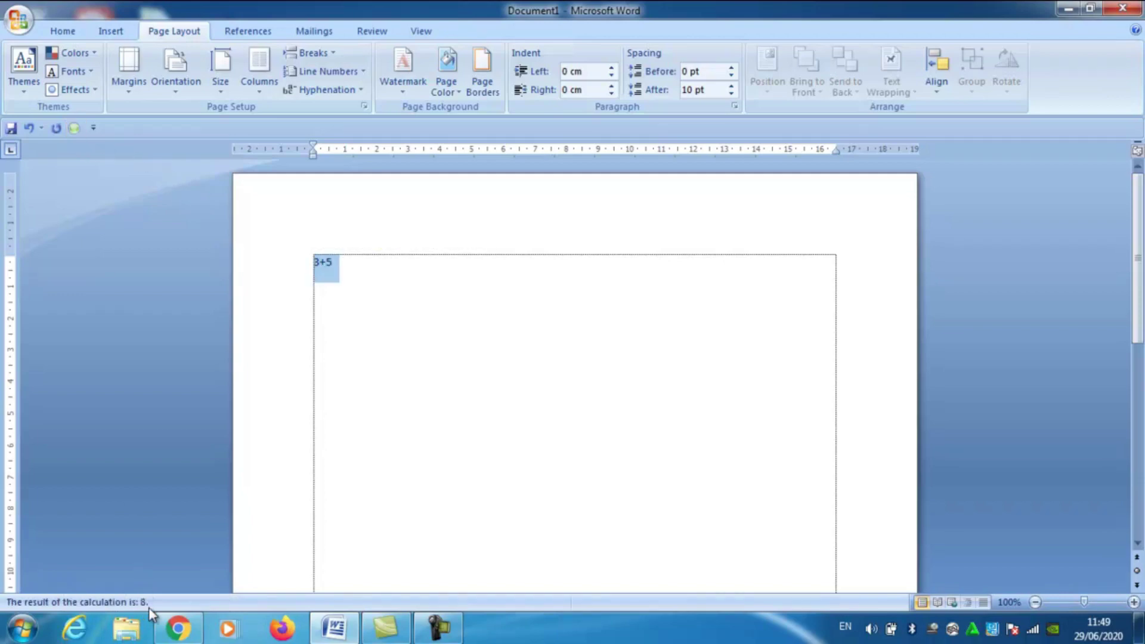
# Change the expression to 3/5 and calculate it, giving 0,6
pyautogui.click(336, 265)
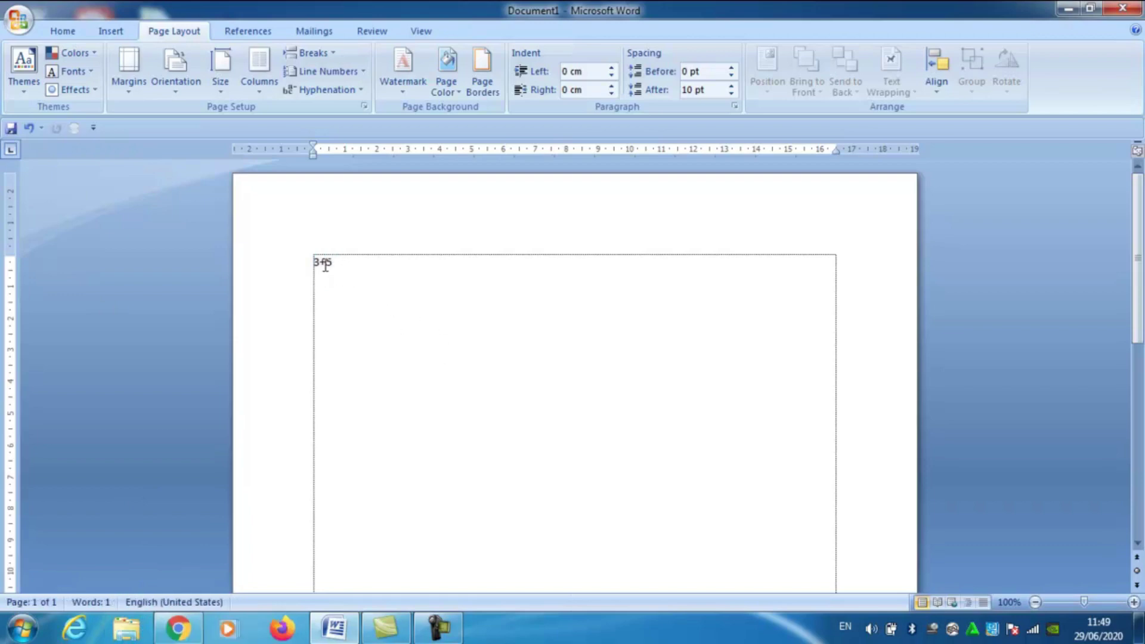
pyautogui.press('BackSpace')
pyautogui.press('BackSpace')
pyautogui.write('/5')
pyautogui.moveTo(333, 263); pyautogui.dragTo(306, 264)
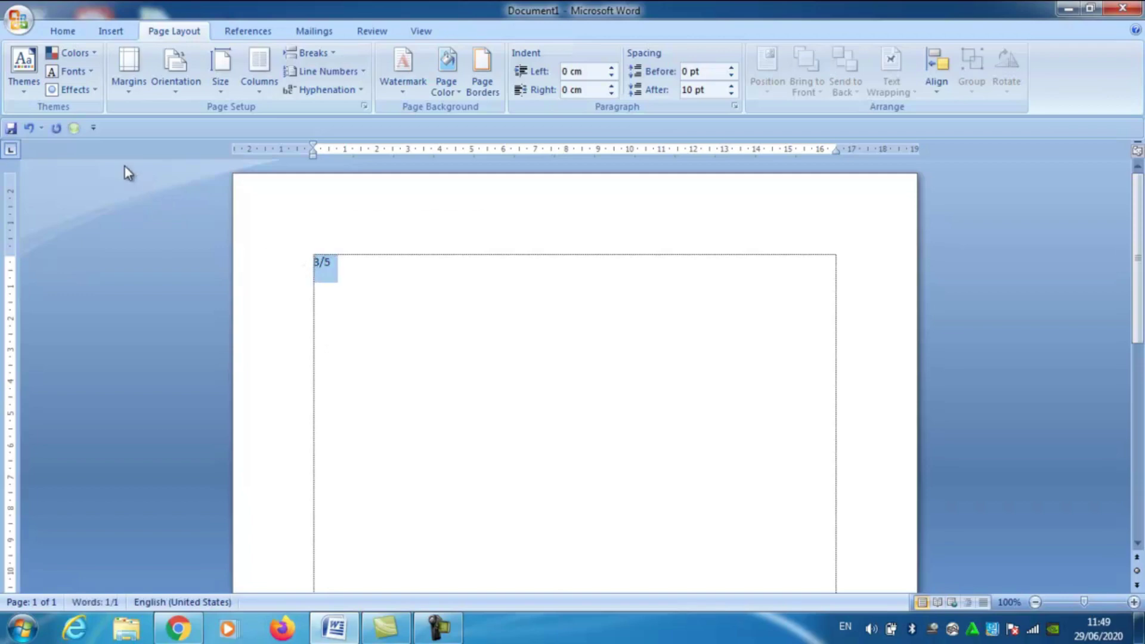
pyautogui.click(74, 129)
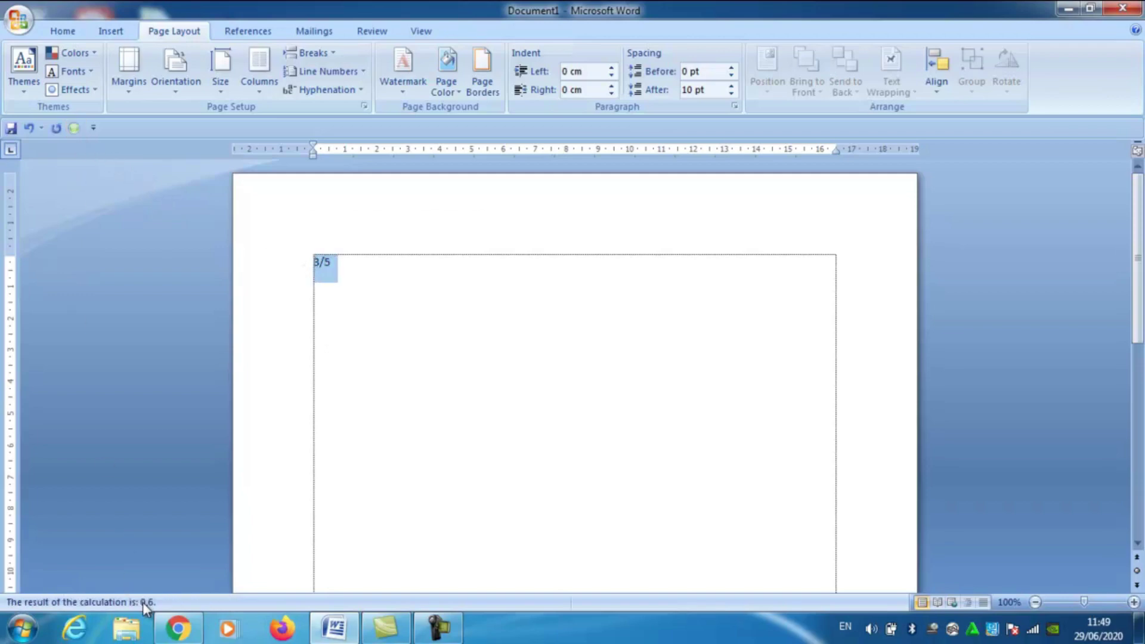
pyautogui.click(346, 301)
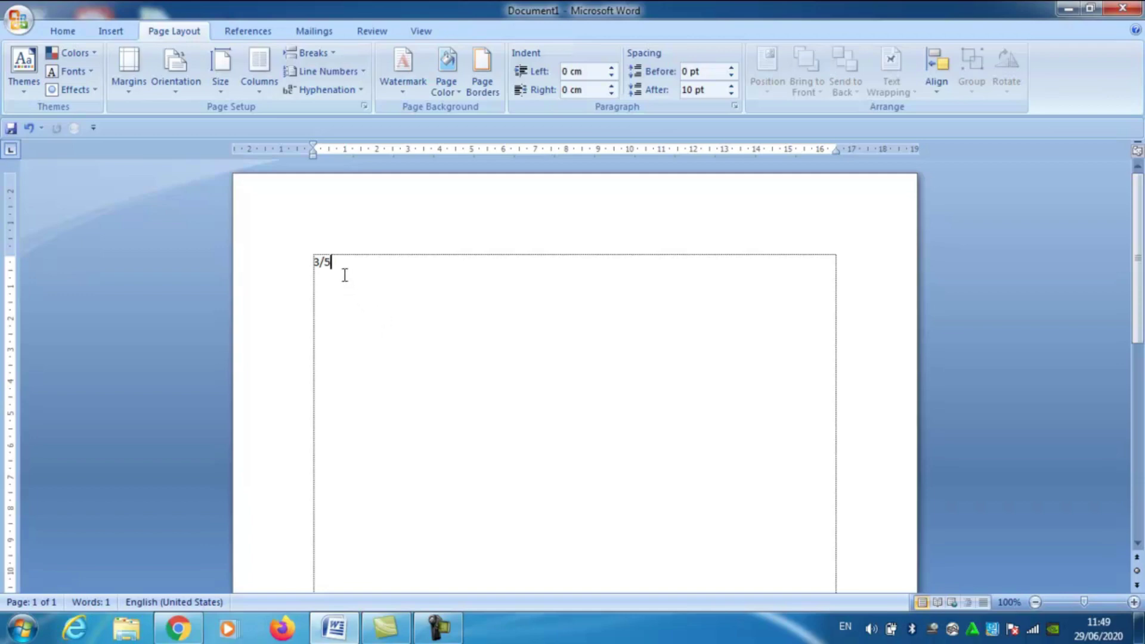
# Replace the 3/5 expression with the text 2000 M2
pyautogui.moveTo(315, 260); pyautogui.dragTo(373, 378)
pyautogui.press('Delete')
pyautogui.write('H')
pyautogui.press('BackSpace')
pyautogui.write('2000 M2')
# Try selecting M2 and the whole line, then select only the final 2 of M2
pyautogui.moveTo(360, 262); pyautogui.dragTo(352, 263)
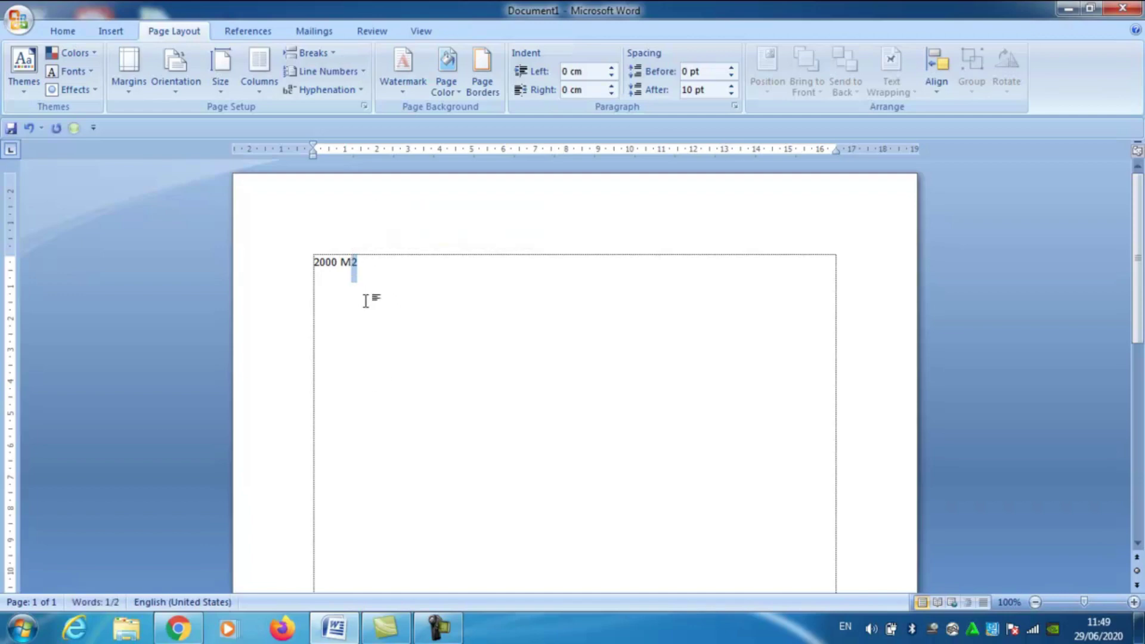
pyautogui.click(365, 265)
pyautogui.moveTo(360, 262); pyautogui.dragTo(341, 262)
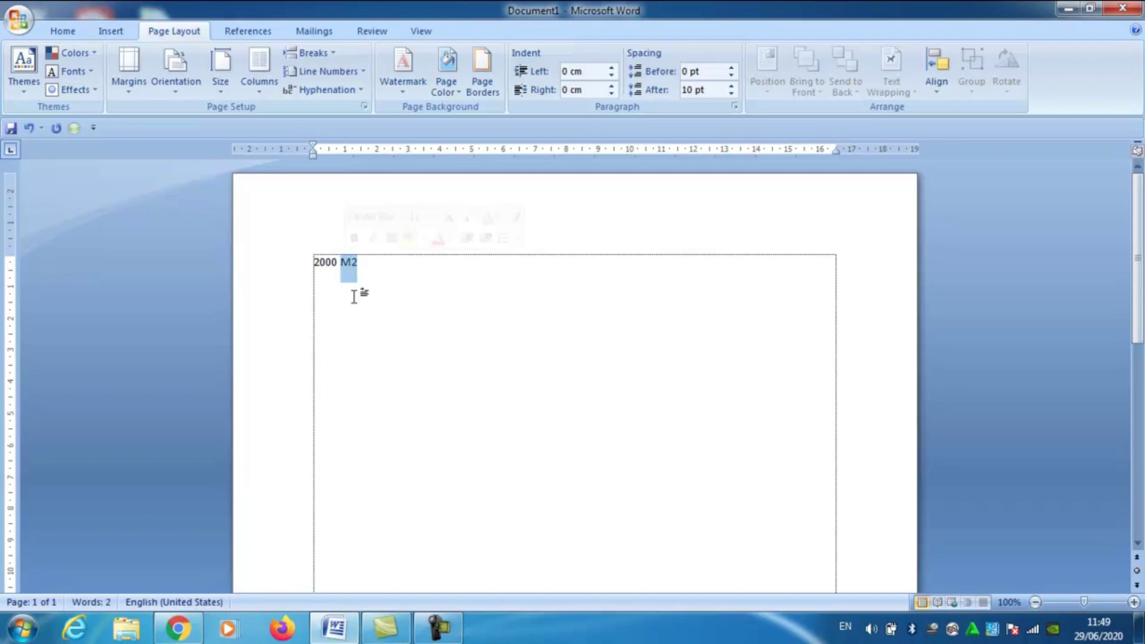
pyautogui.click(368, 348)
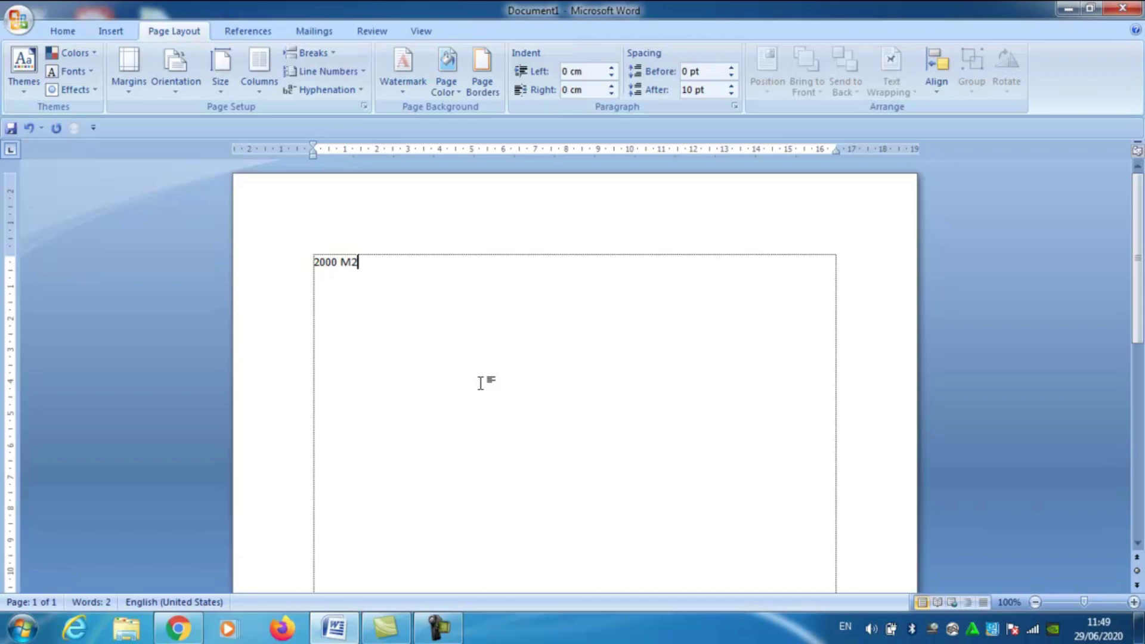
pyautogui.doubleClick(351, 261)
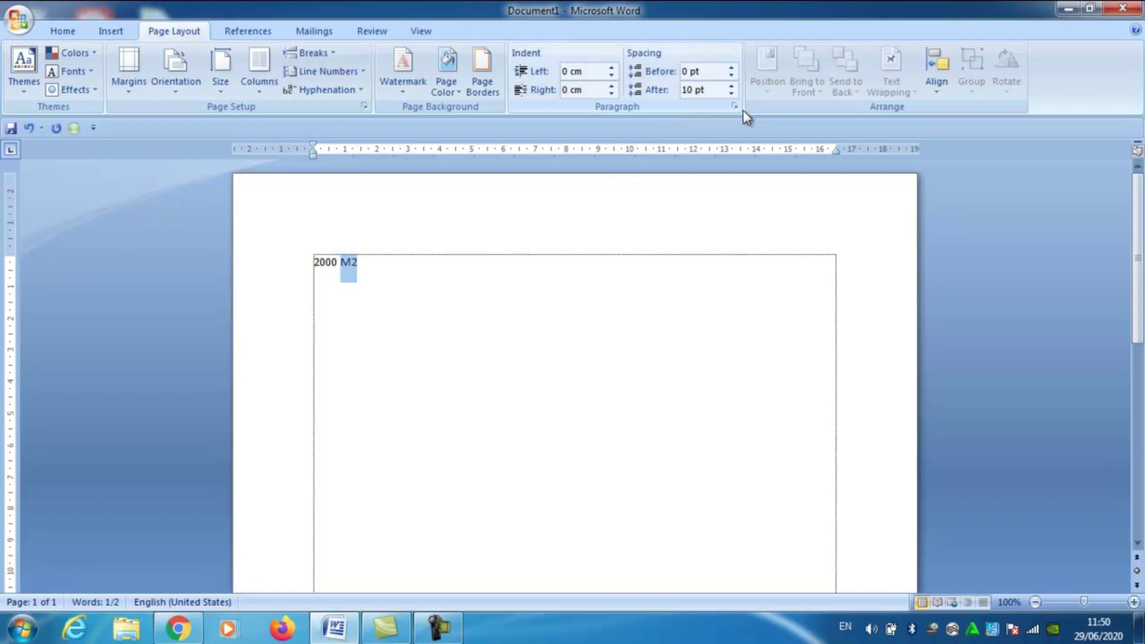
pyautogui.click(427, 257)
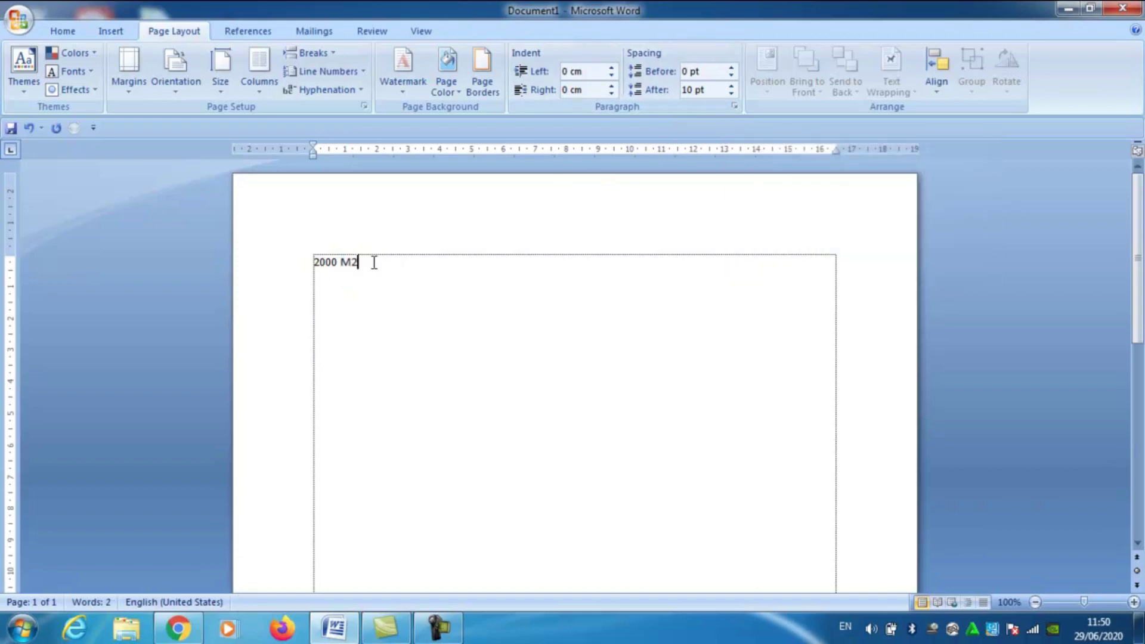
pyautogui.moveTo(359, 263); pyautogui.dragTo(314, 263)
pyautogui.click(350, 266)
pyautogui.click(347, 325)
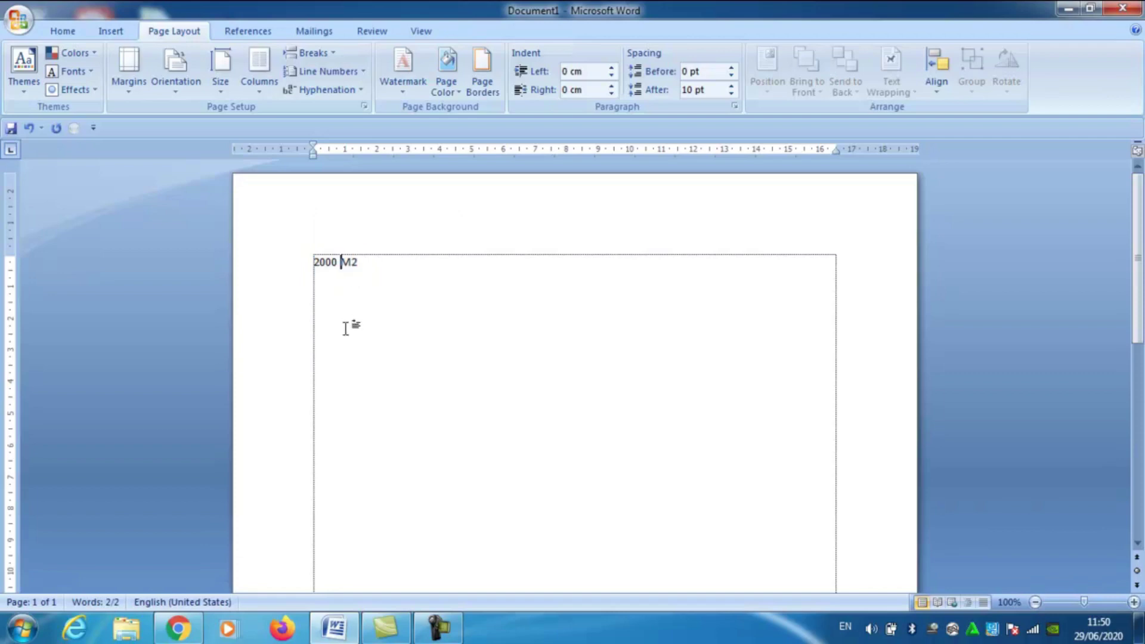
pyautogui.click(363, 261)
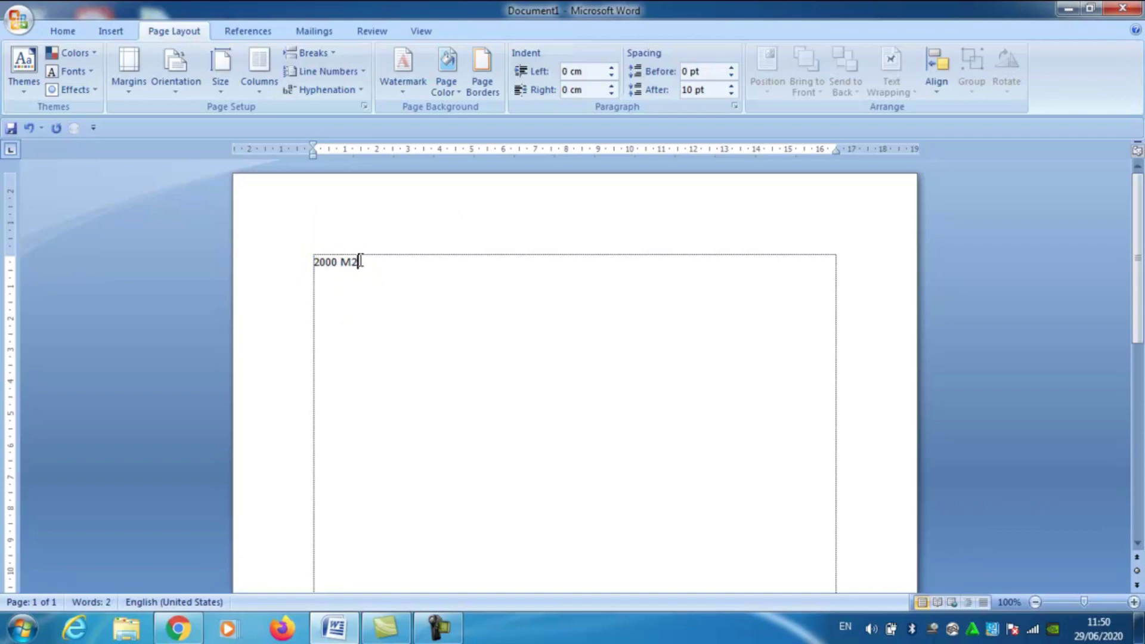
pyautogui.moveTo(361, 262); pyautogui.dragTo(353, 263)
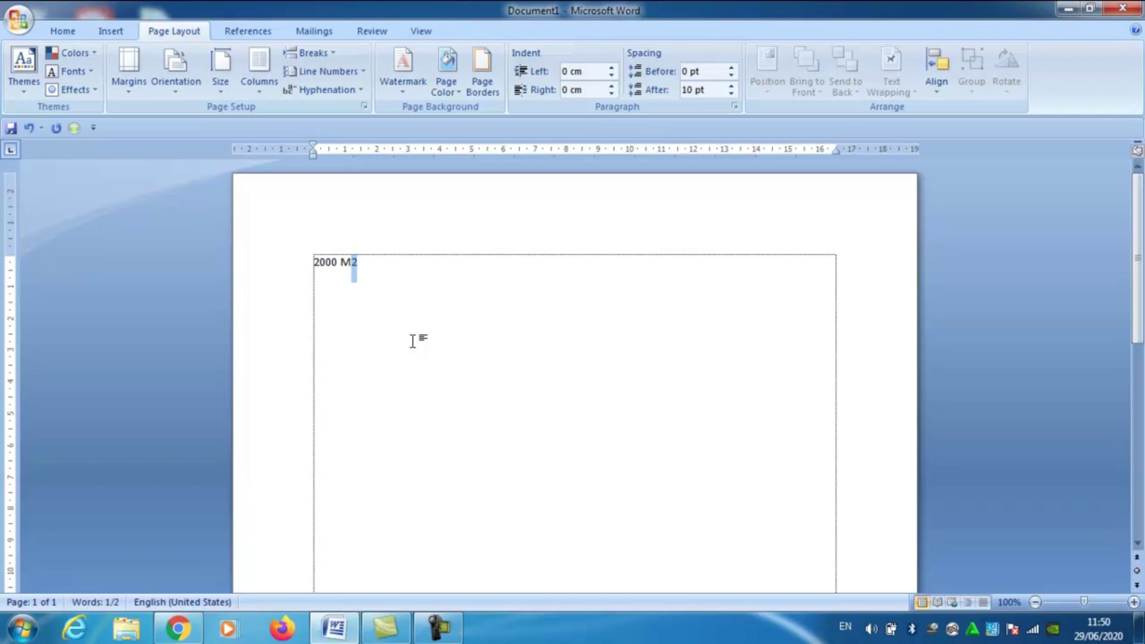
pyautogui.hotkey('ctrl', 'shift', '+')
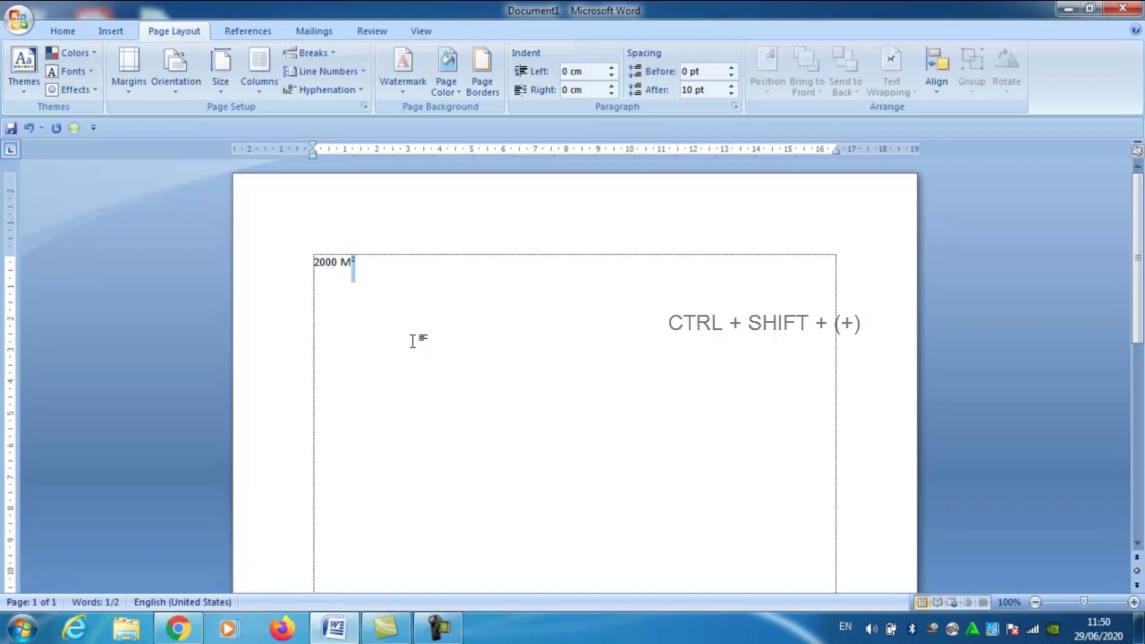
pyautogui.click(413, 271)
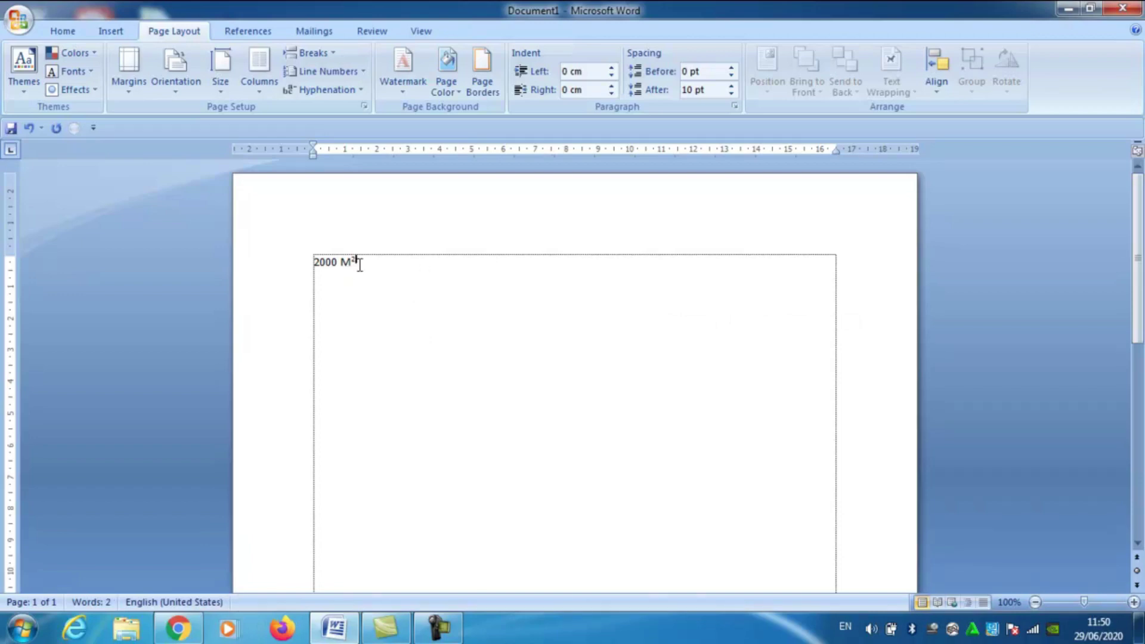
pyautogui.moveTo(358, 261); pyautogui.dragTo(351, 268)
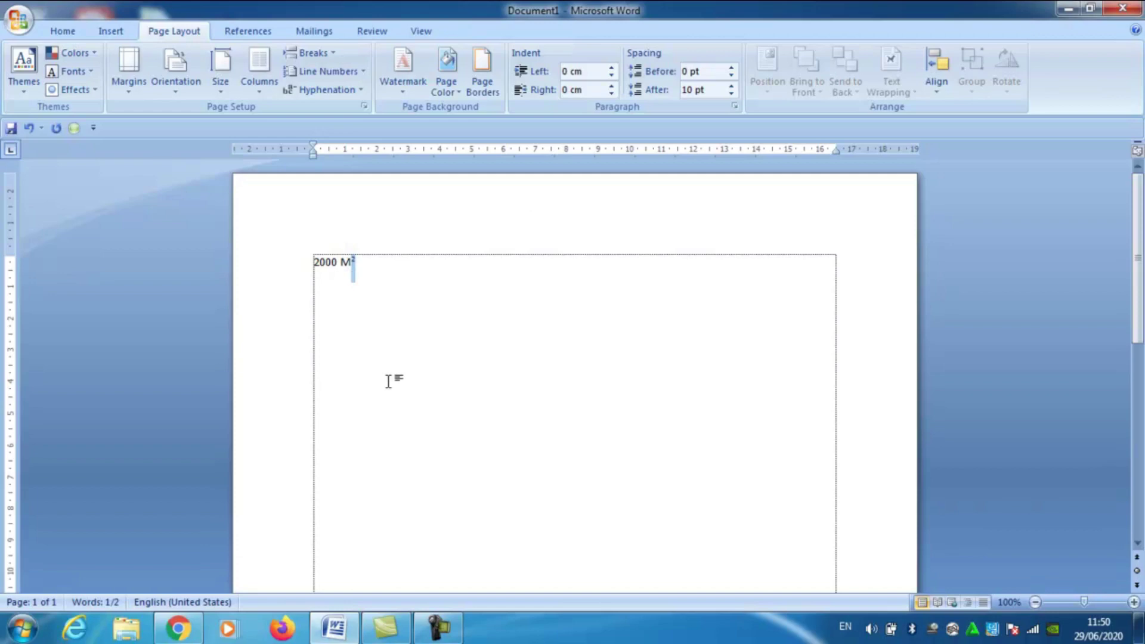
pyautogui.hotkey('ctrl', 'shift', '+')
pyautogui.click(388, 382)
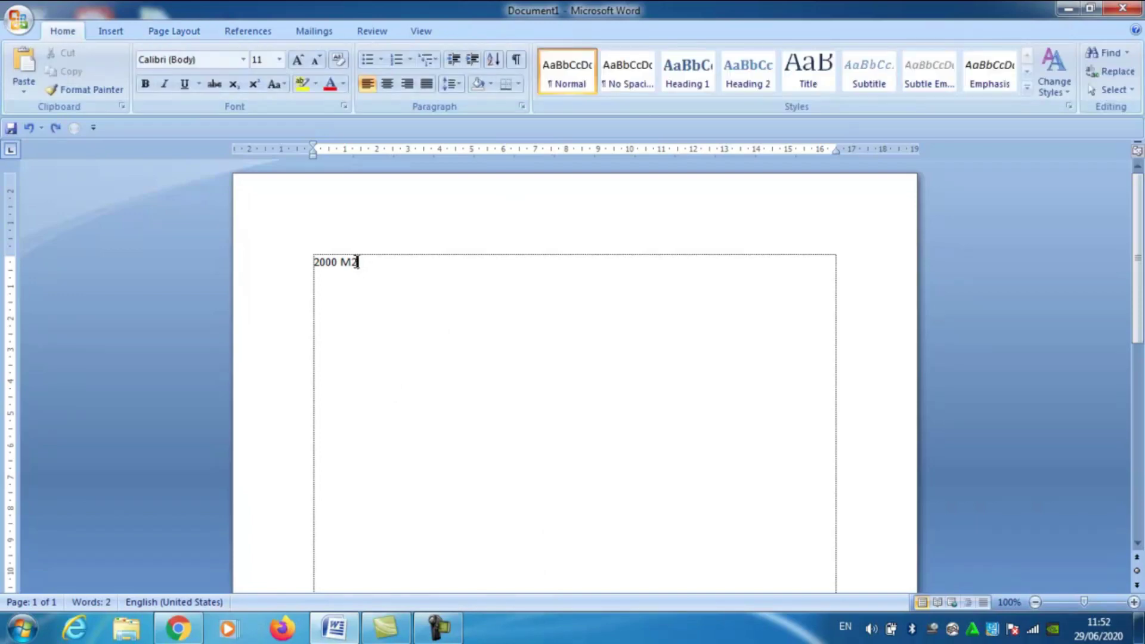
pyautogui.click(438, 627)
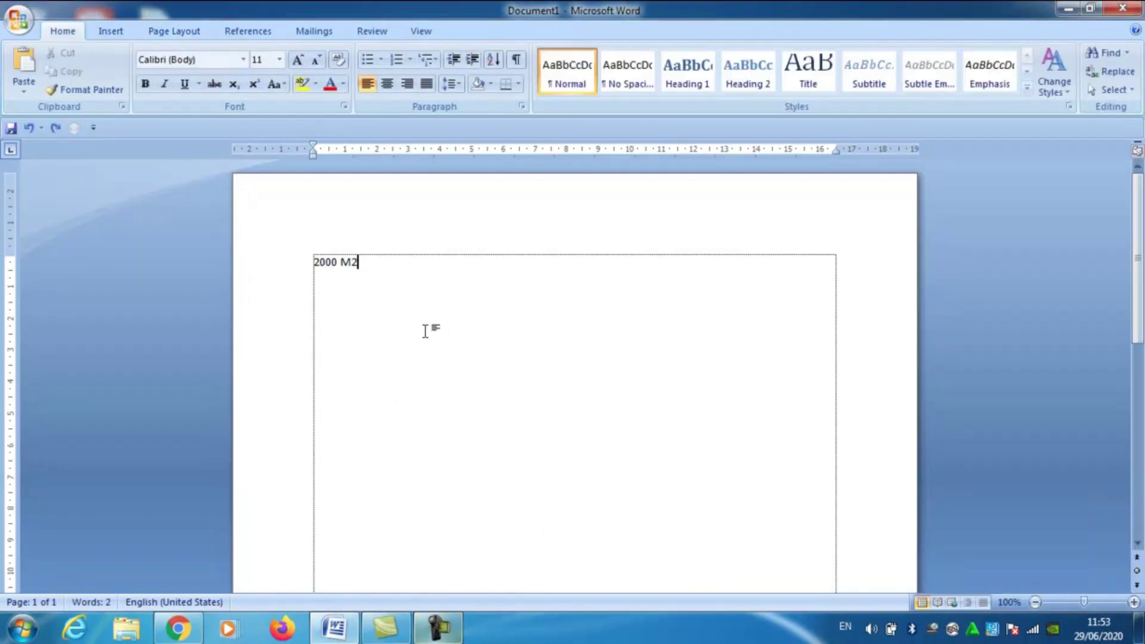
pyautogui.moveTo(357, 262); pyautogui.dragTo(352, 262)
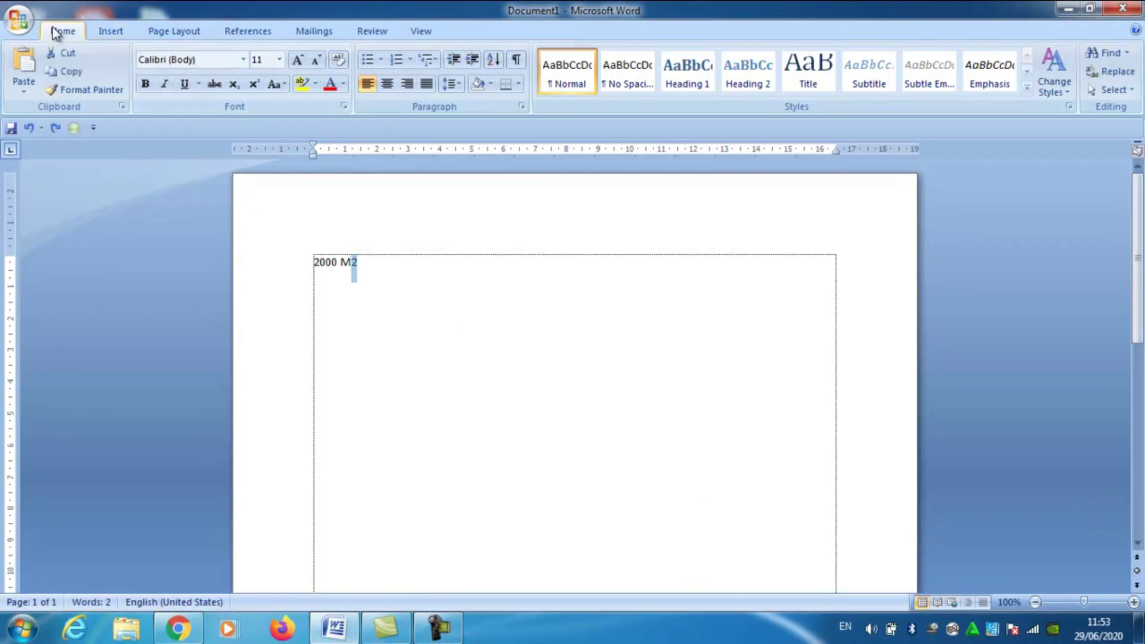
pyautogui.click(345, 106)
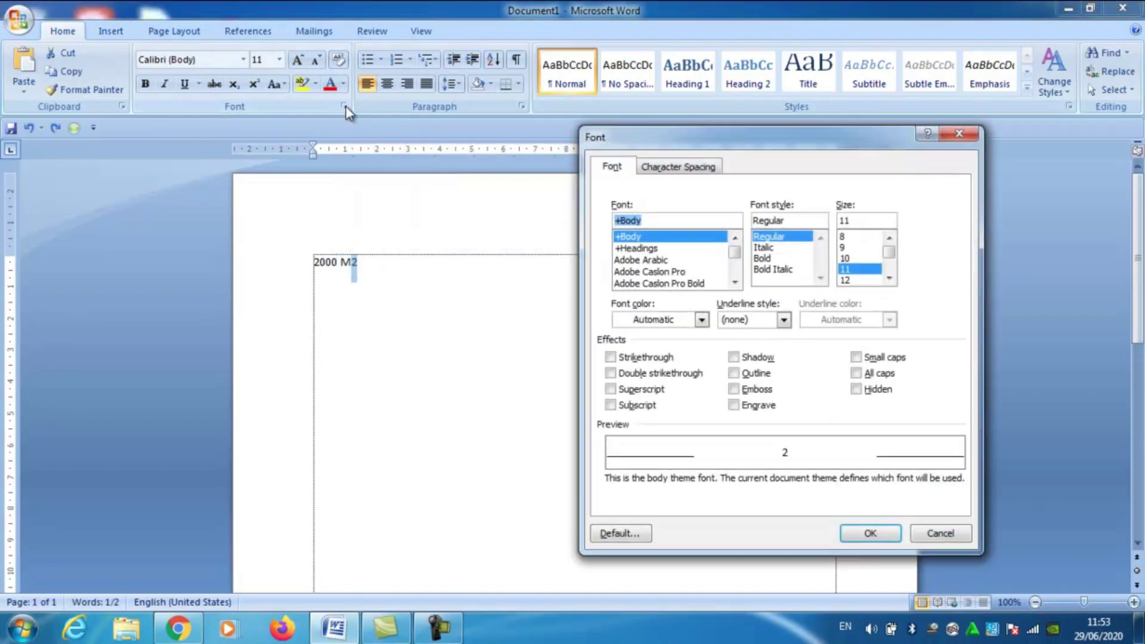
pyautogui.click(637, 391)
pyautogui.click(874, 532)
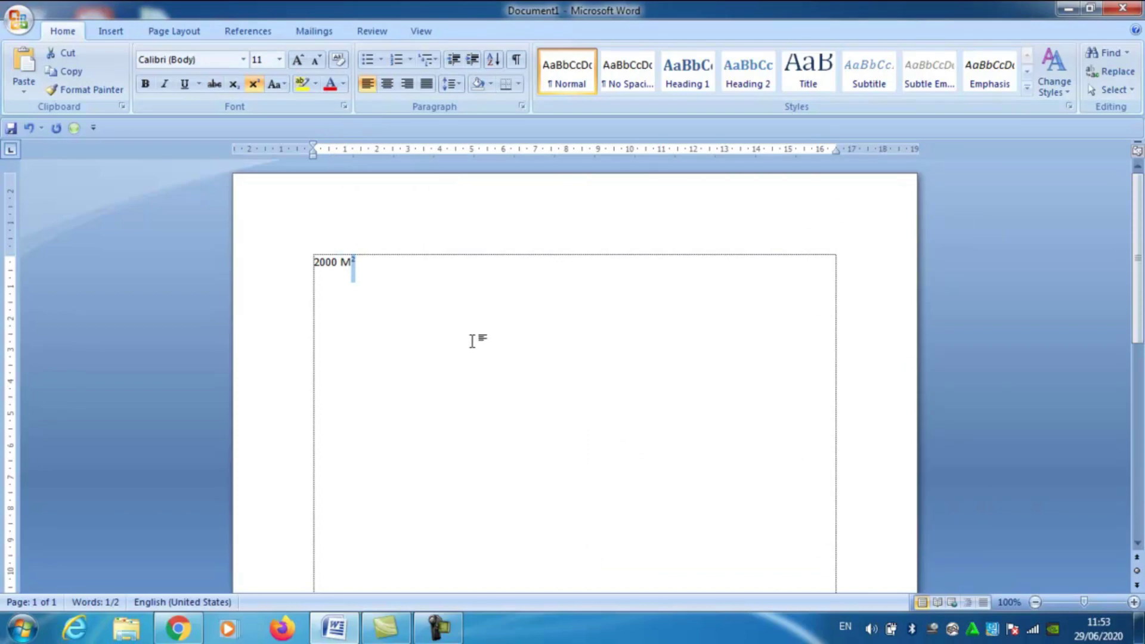
pyautogui.hotkey('ctrl', 'z')
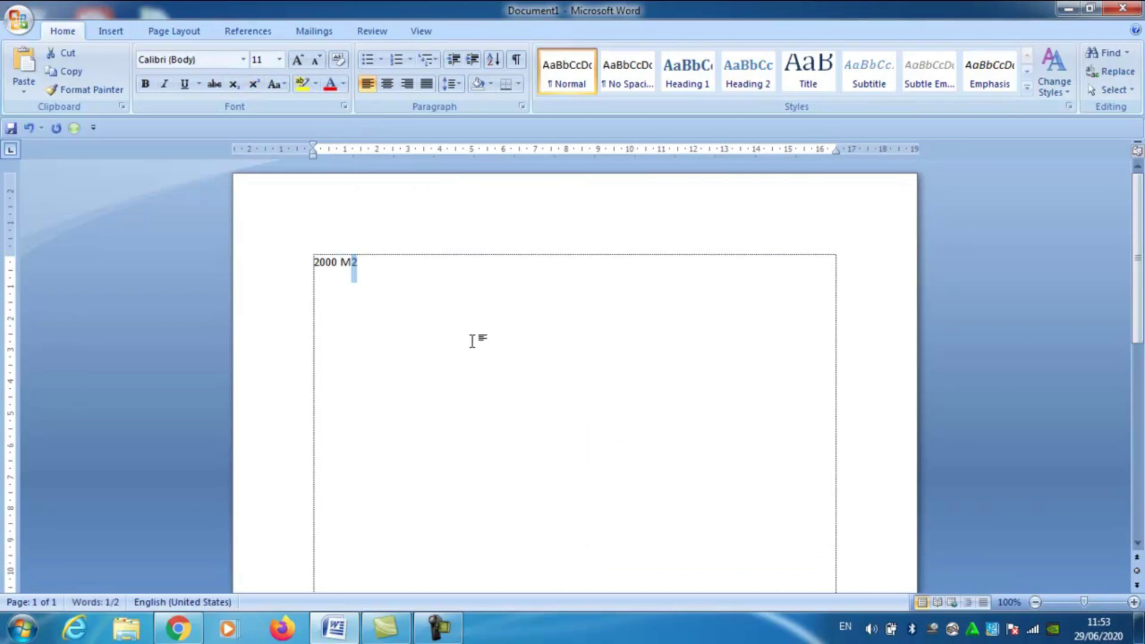
pyautogui.click(441, 299)
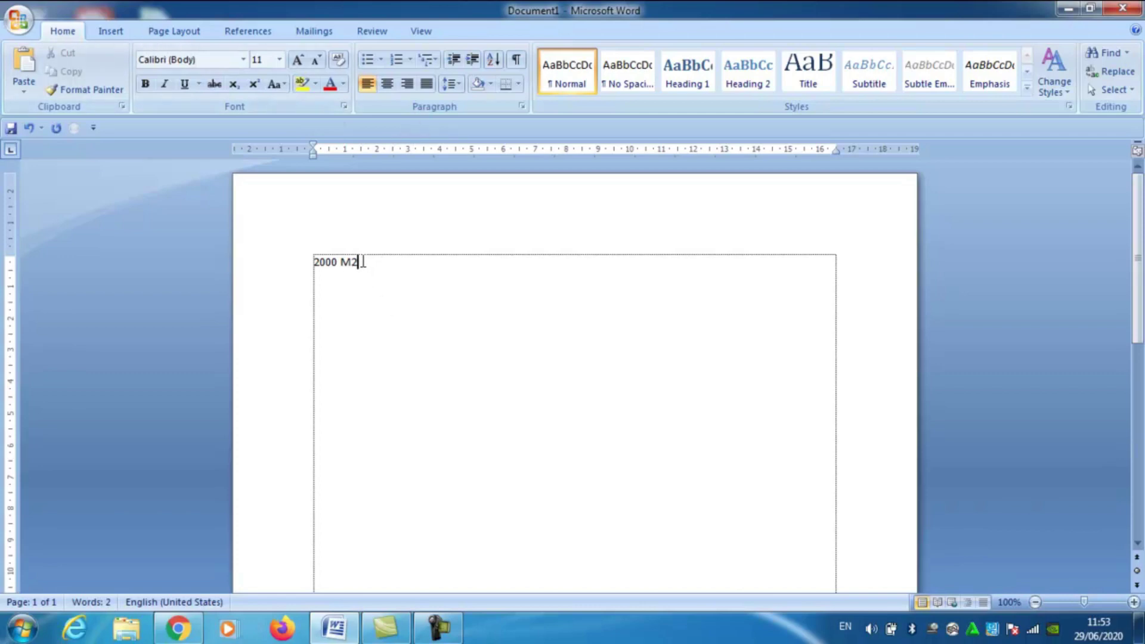
# Overwrite the 2000 M2 line with the text H2O
pyautogui.moveTo(362, 263); pyautogui.dragTo(301, 261)
pyautogui.write('H2O')
pyautogui.moveTo(337, 263); pyautogui.dragTo(314, 263)
pyautogui.click(321, 263)
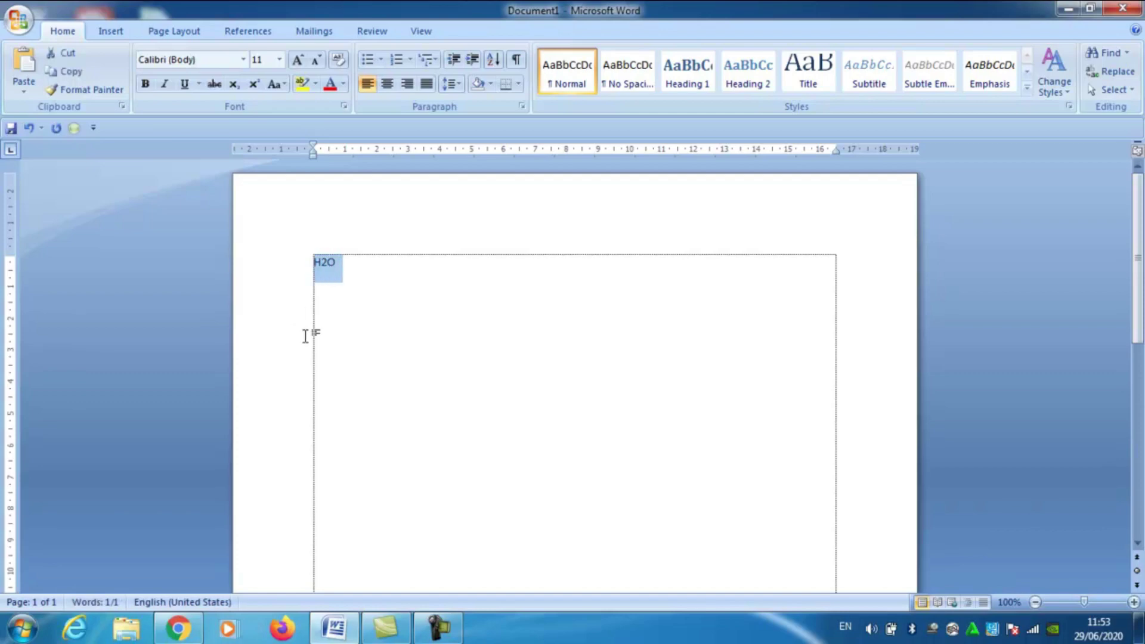
pyautogui.click(317, 262)
pyautogui.click(327, 263)
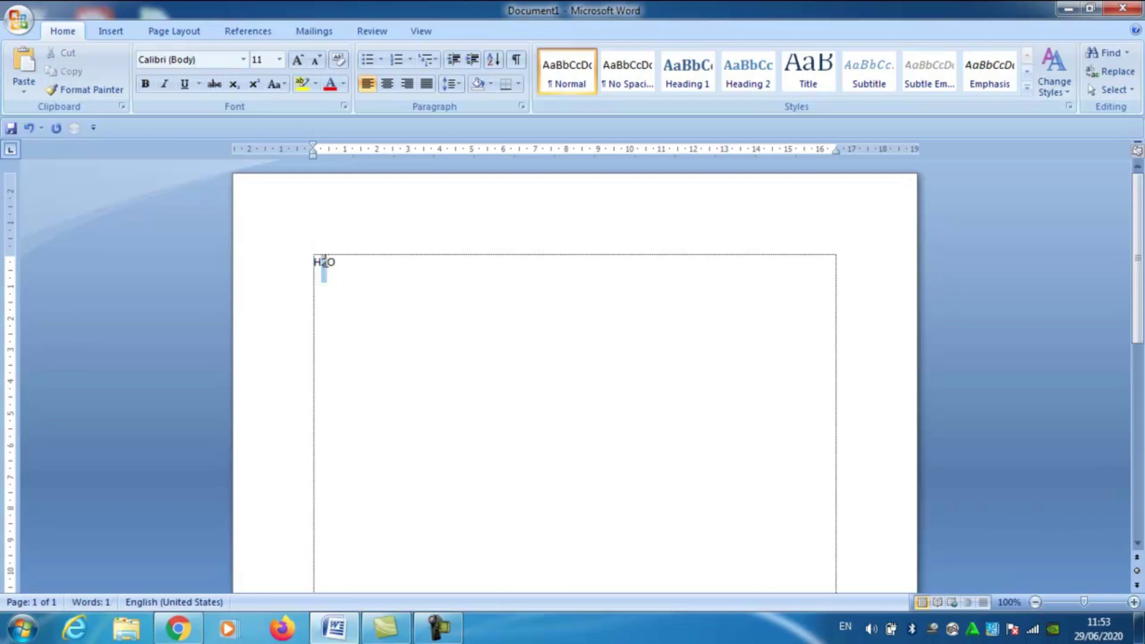
pyautogui.moveTo(321, 263); pyautogui.dragTo(326, 263)
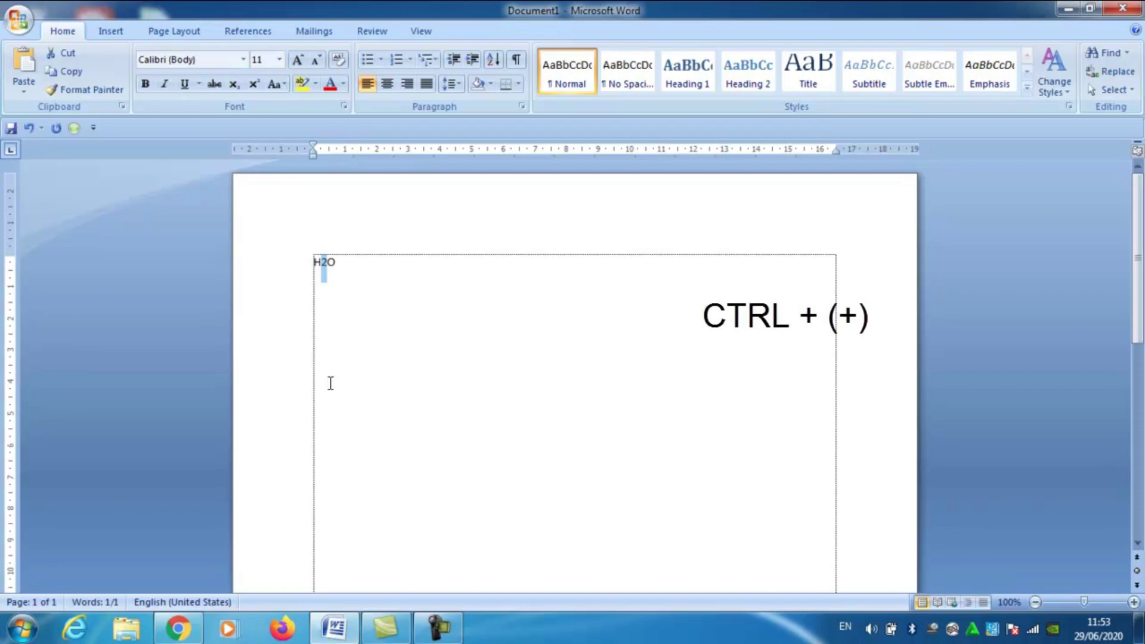
pyautogui.hotkey('ctrl', '=')
pyautogui.press('End')
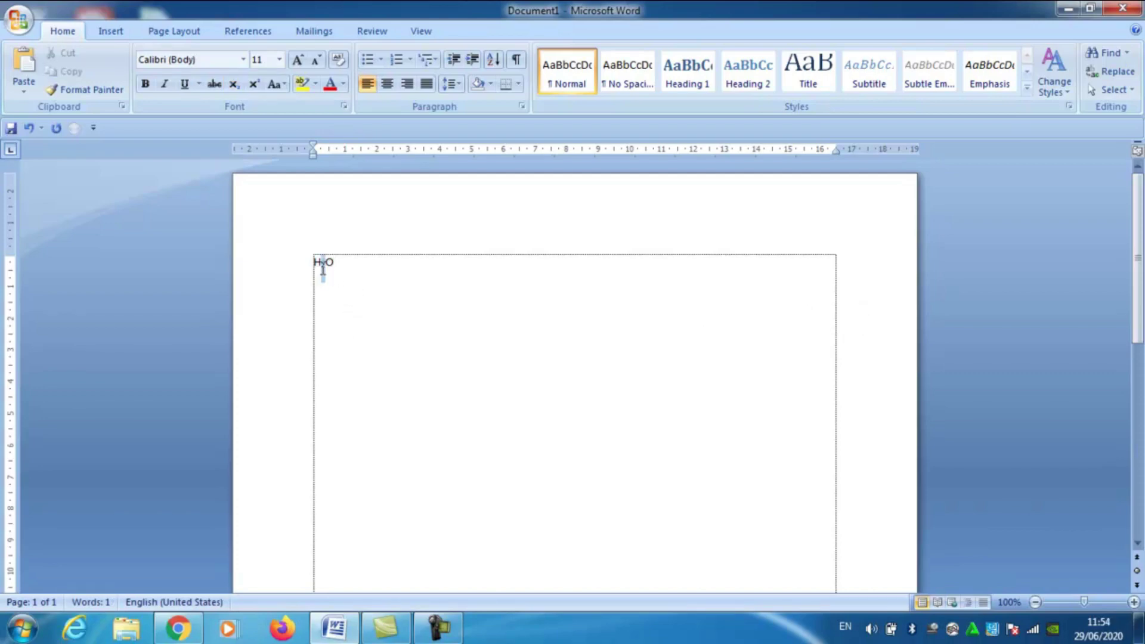
pyautogui.moveTo(325, 263); pyautogui.dragTo(321, 263)
pyautogui.hotkey('ctrl', '=')
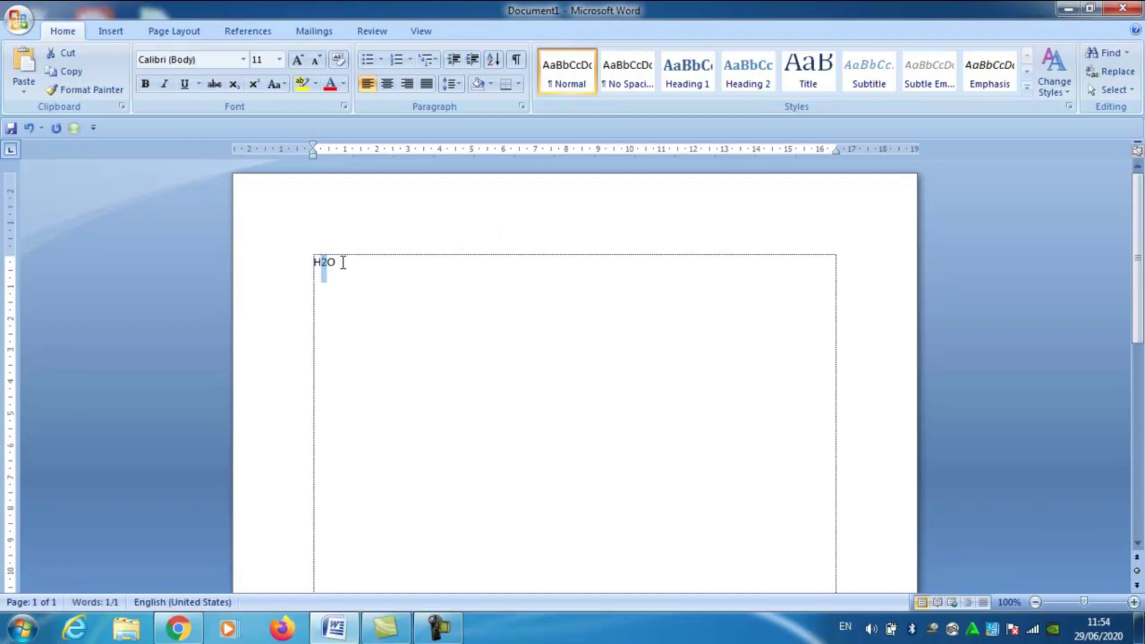
pyautogui.click(344, 106)
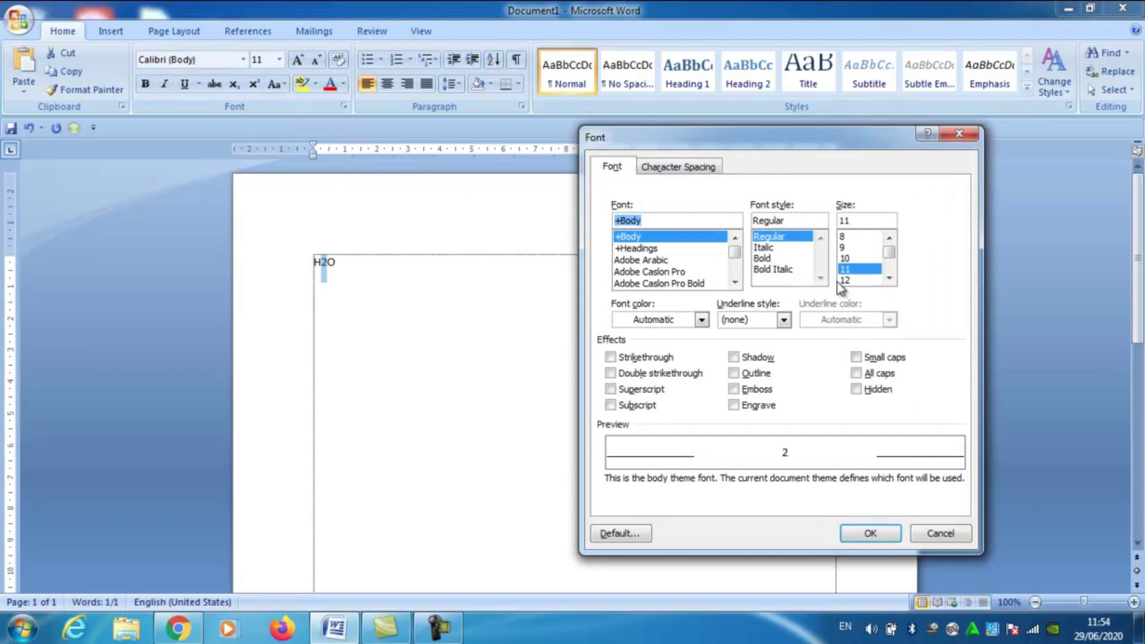
pyautogui.click(638, 409)
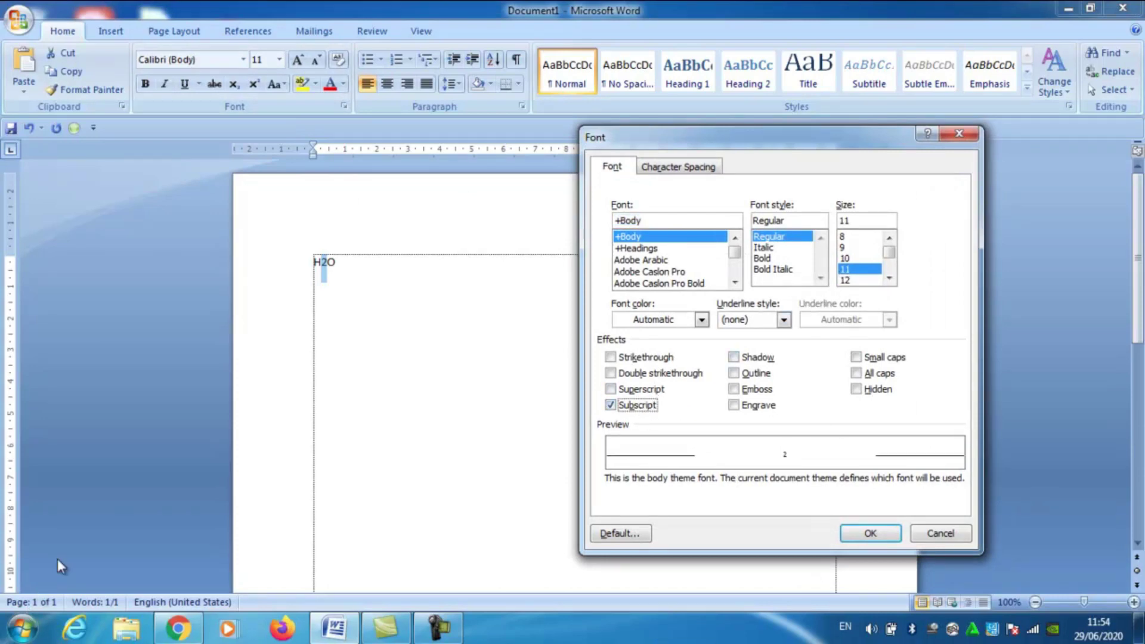
pyautogui.click(871, 533)
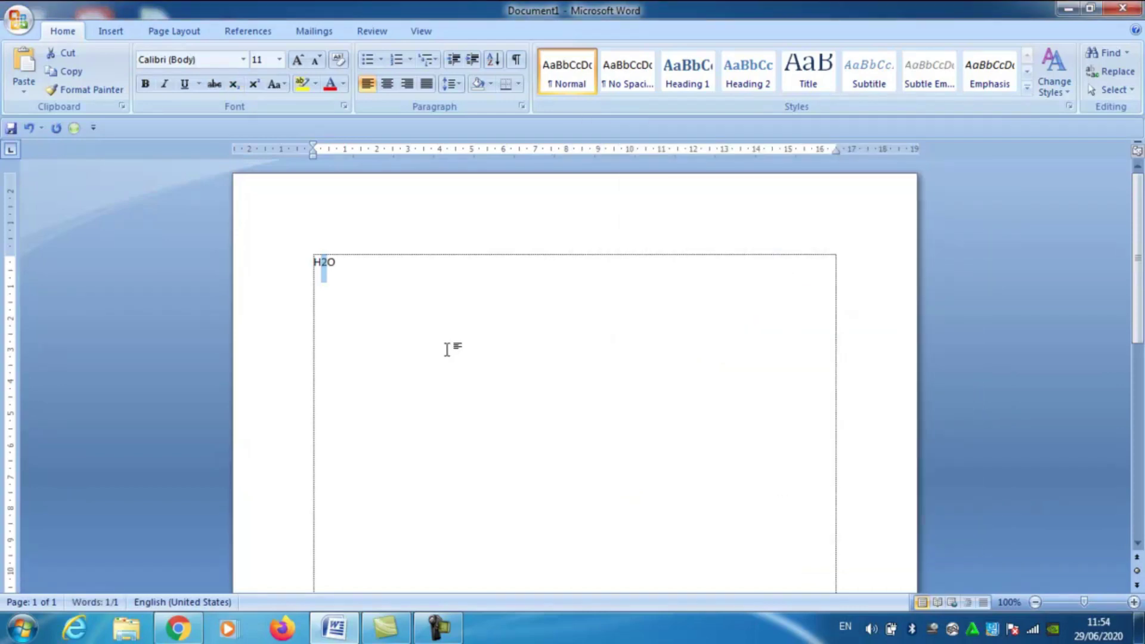
pyautogui.hotkey('ctrl', 'z')
pyautogui.click(418, 325)
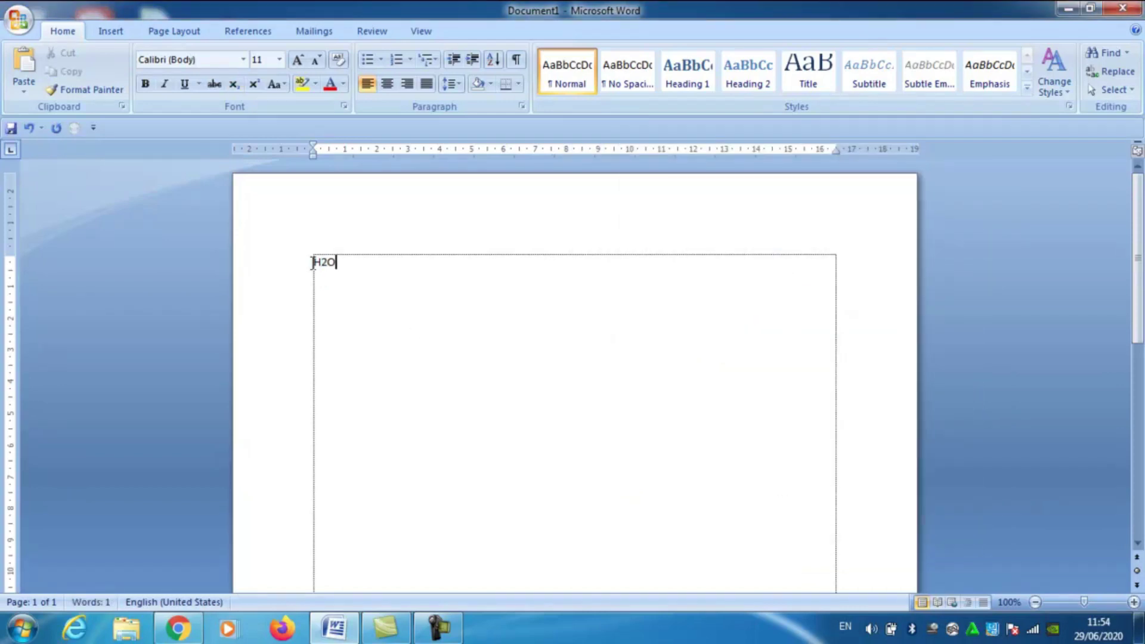
pyautogui.moveTo(348, 266); pyautogui.dragTo(289, 266)
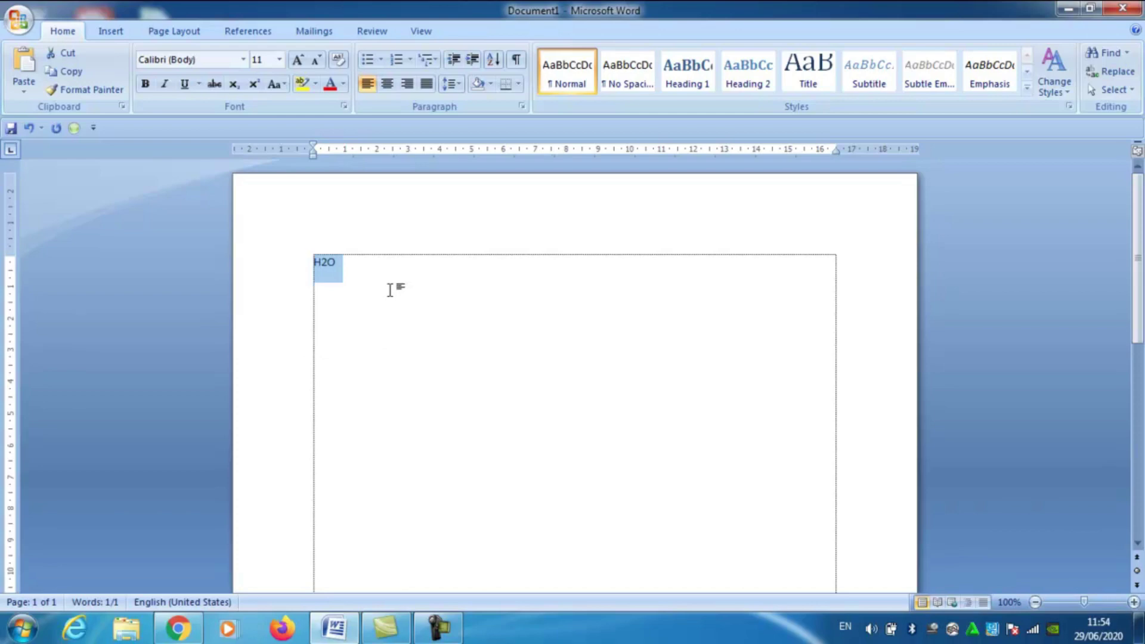
# Replace H2O with 'Nama Saya' plus the author's full name, and select that line
pyautogui.press('Delete')
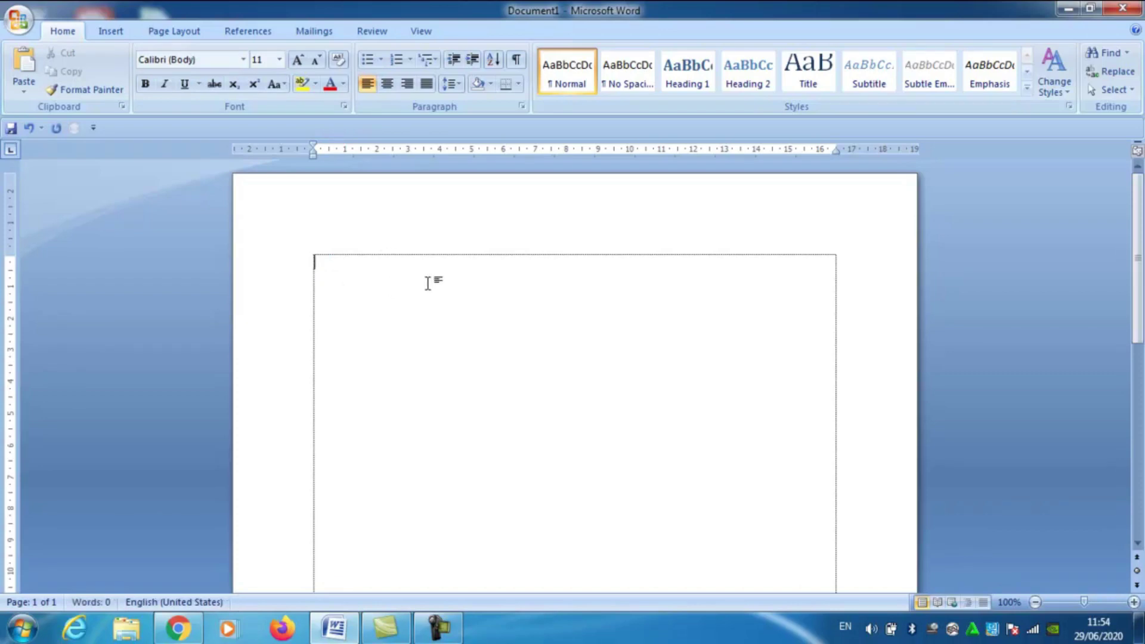
pyautogui.write('Nama Saya M. Lukman')
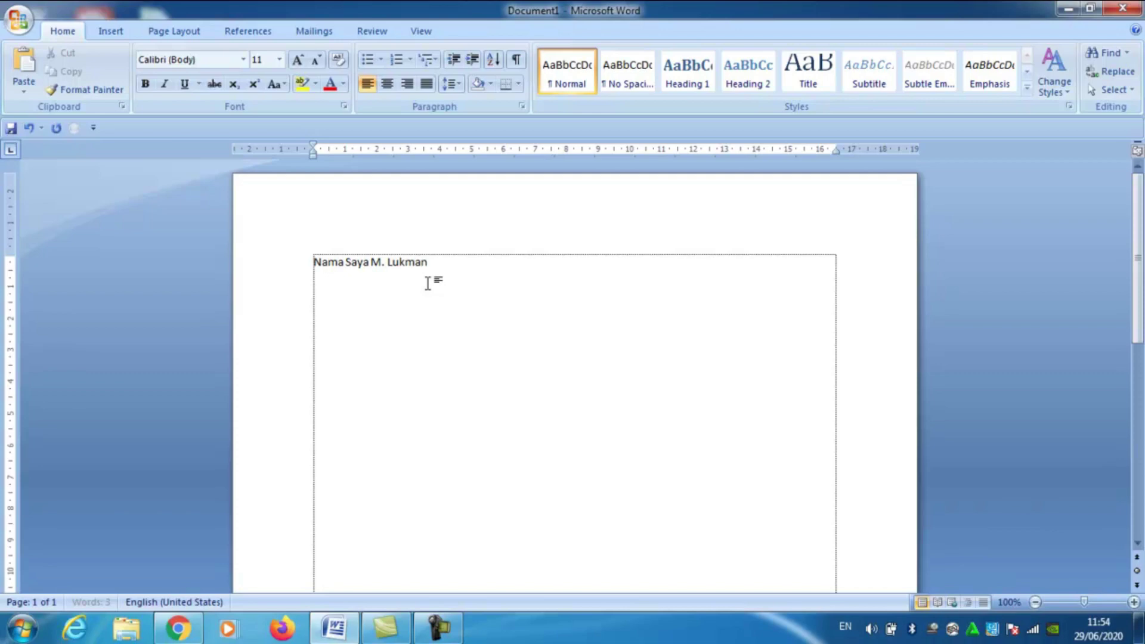
pyautogui.write(' Dalimunthe')
pyautogui.moveTo(498, 264); pyautogui.dragTo(304, 262)
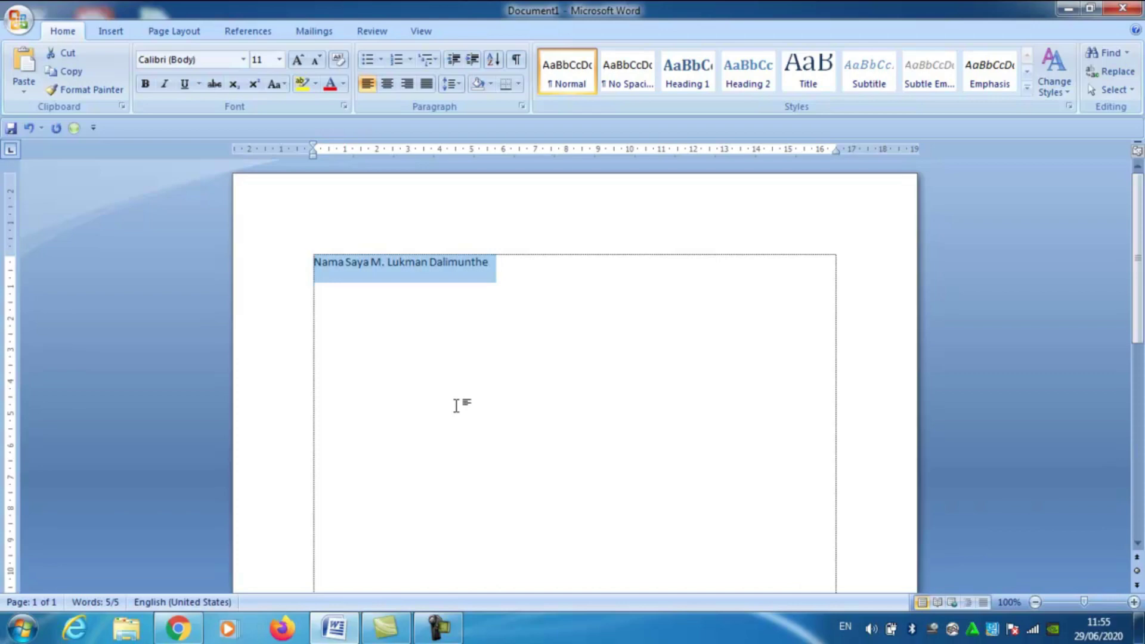
# Grow the name line to 22 pt with Ctrl+], then shrink it to 14 pt with Ctrl+[
pyautogui.hotkey('ctrl', ']')
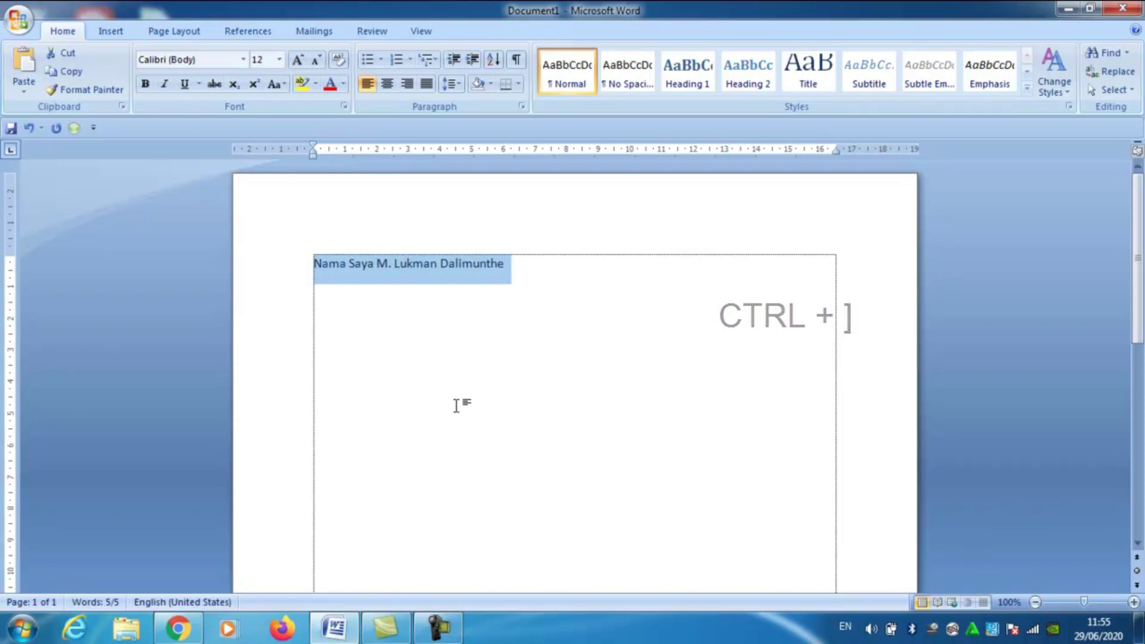
pyautogui.hotkey('ctrl', ']')
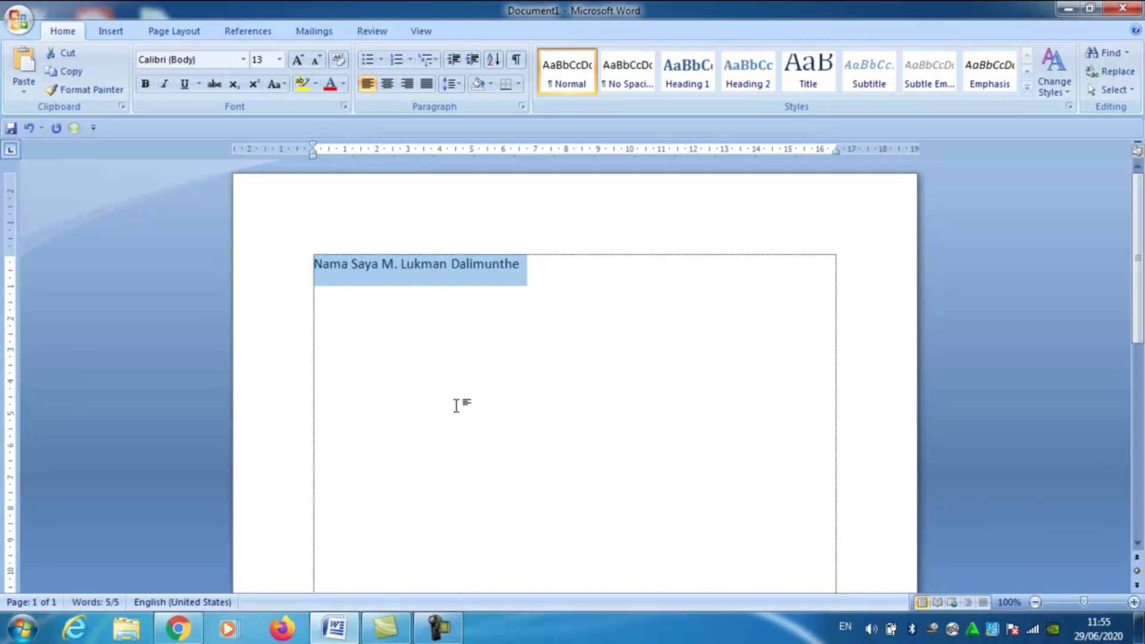
pyautogui.hotkey('ctrl', ']')
pyautogui.hotkey('ctrl', ']')
pyautogui.hotkey('ctrl', ']')
pyautogui.hotkey('ctrl', ']')
pyautogui.hotkey('ctrl', ']')
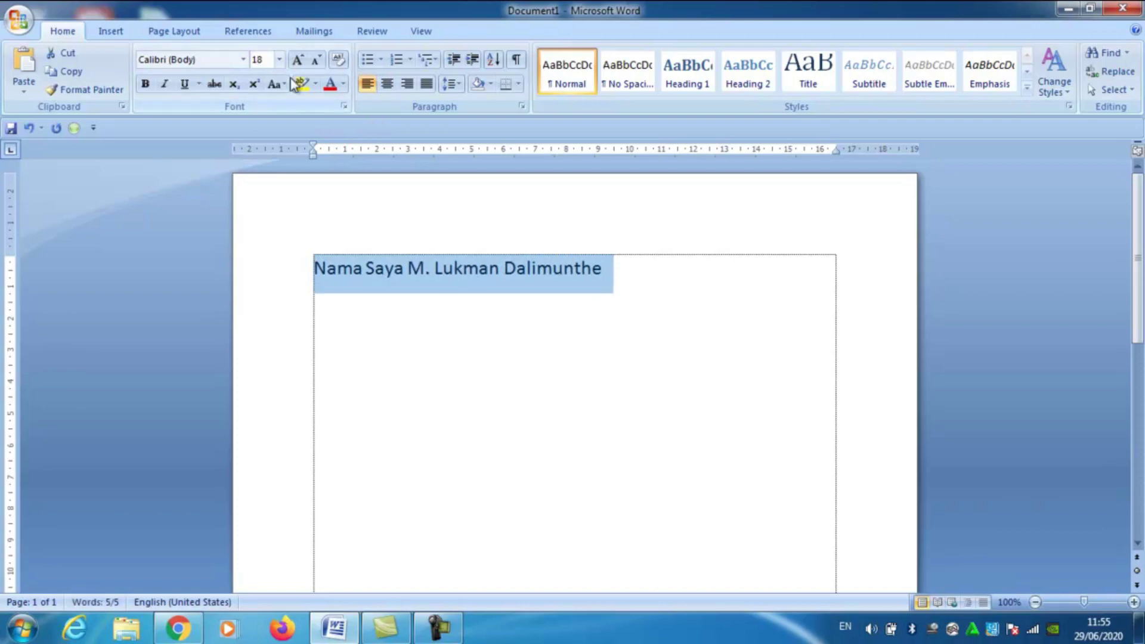
pyautogui.hotkey('ctrl', ']')
pyautogui.hotkey('ctrl', ']')
pyautogui.hotkey('ctrl', ']')
pyautogui.hotkey('ctrl', ']')
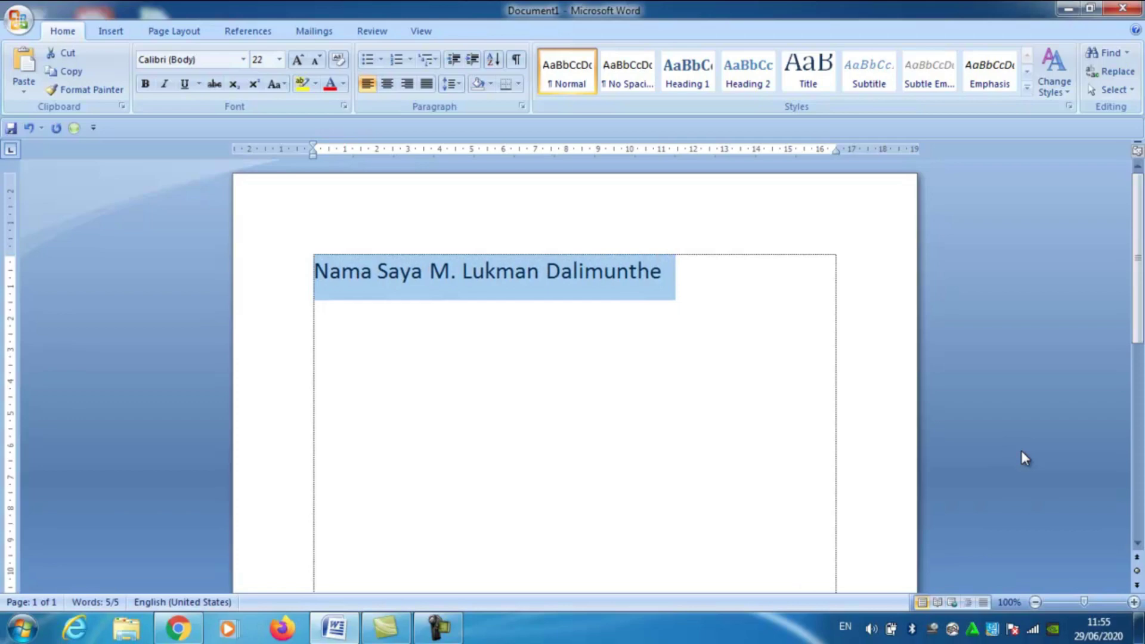
pyautogui.hotkey('ctrl', '[')
pyautogui.hotkey('ctrl', '[')
pyautogui.hotkey('ctrl', '[')
pyautogui.hotkey('ctrl', '[')
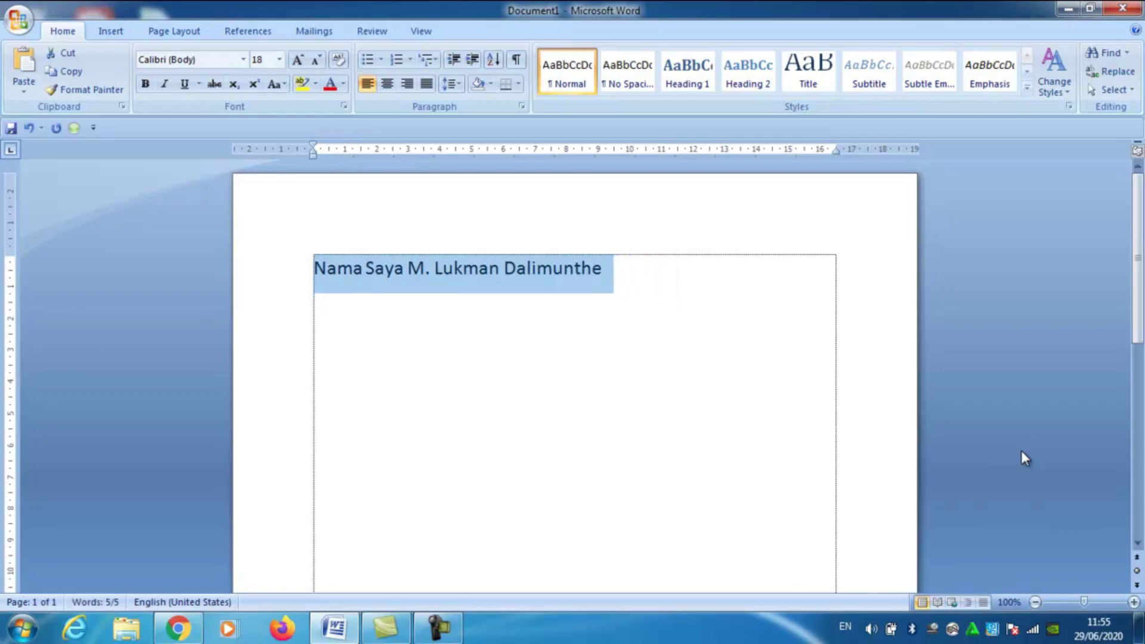
pyautogui.hotkey('ctrl', '[')
pyautogui.hotkey('ctrl', '[')
pyautogui.hotkey('ctrl', '[')
pyautogui.hotkey('ctrl', '[')
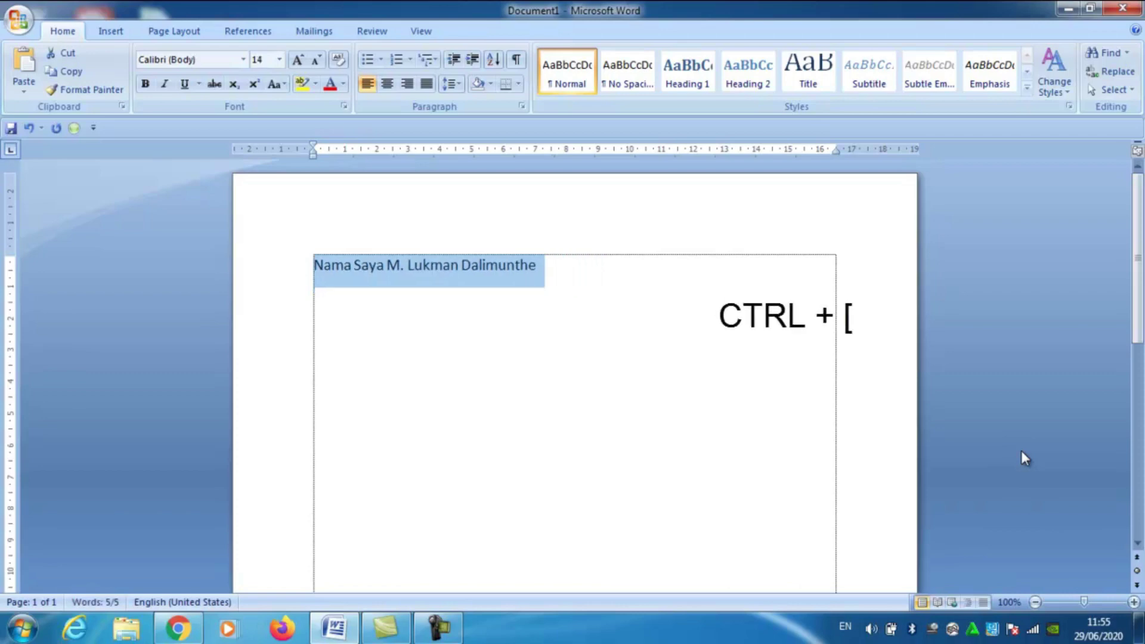
pyautogui.click(631, 337)
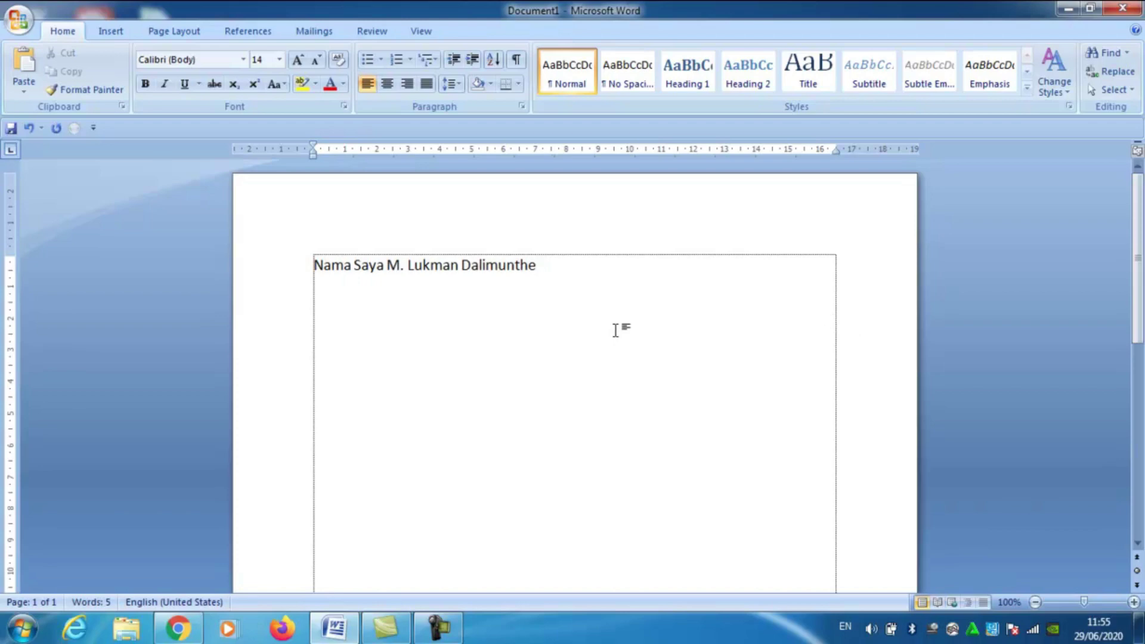
pyautogui.scroll(-10, 615, 331)
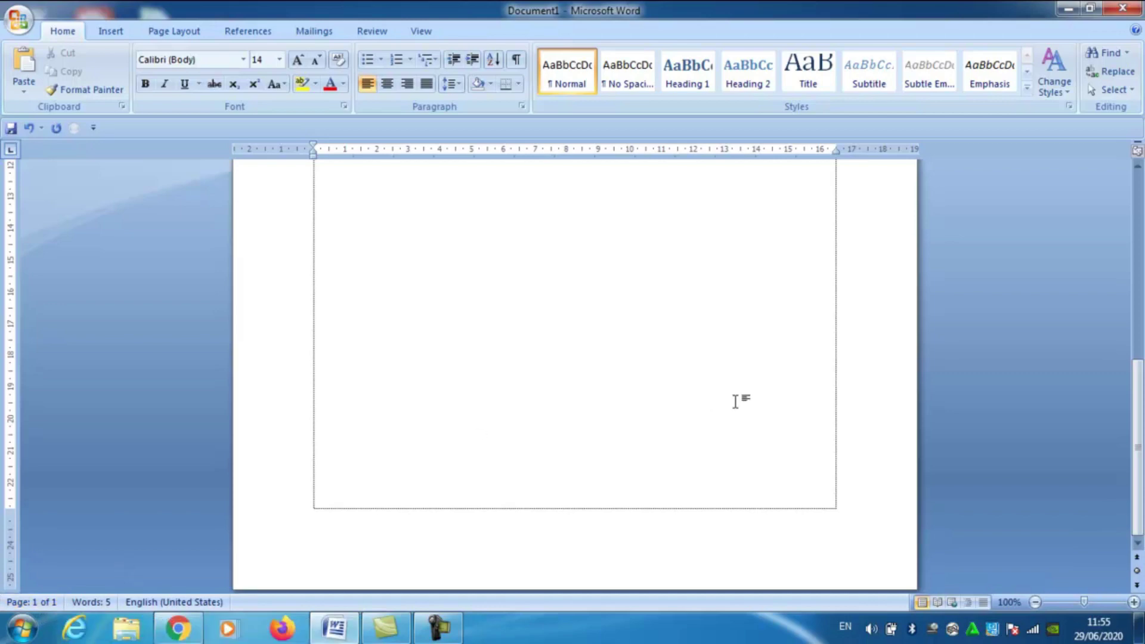
pyautogui.scroll(10, 752, 391)
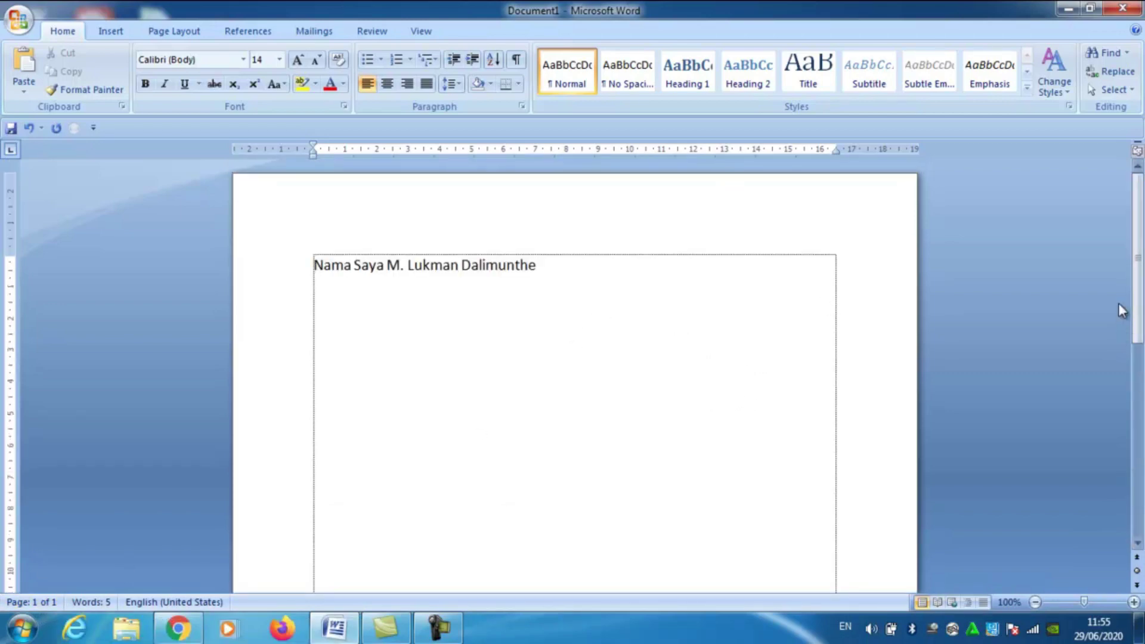
pyautogui.moveTo(1138, 286)
pyautogui.mouseDown()
pyautogui.moveTo(1143, 379)
pyautogui.moveTo(1143, 286)
pyautogui.mouseUp()
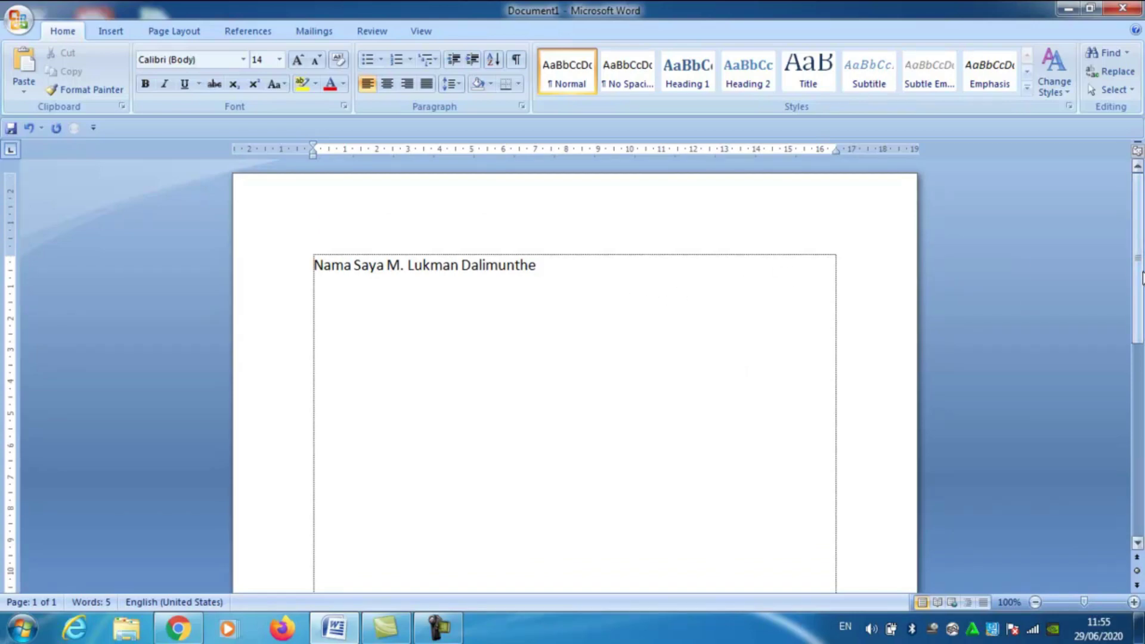
pyautogui.scroll(-6, 1142, 277)
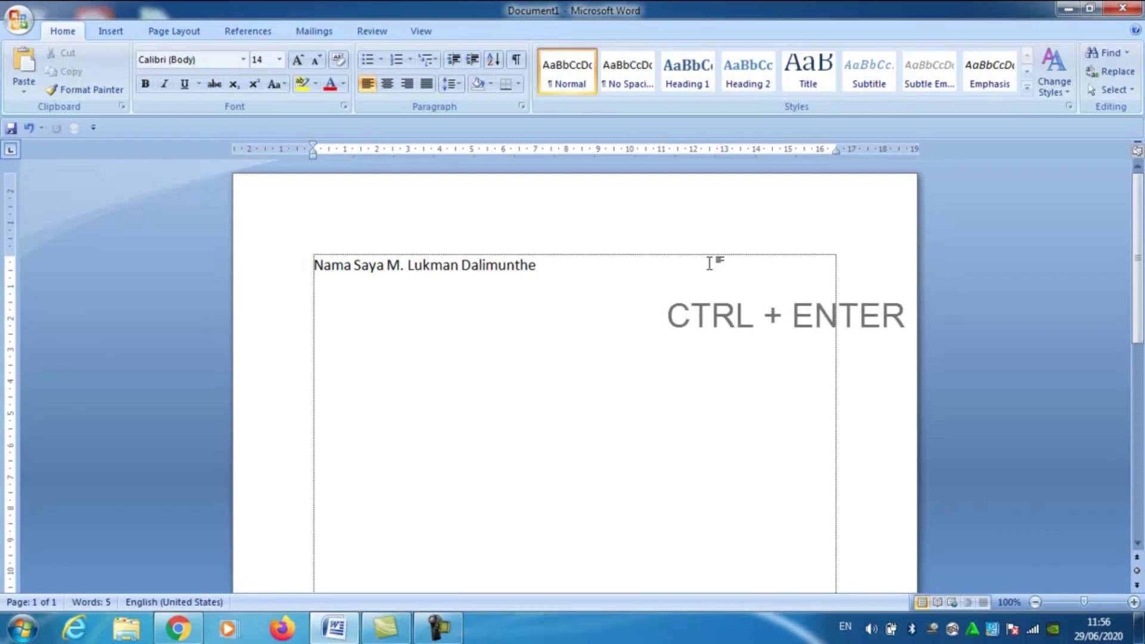
# Insert two page breaks with Ctrl+Enter after the name line, then go to the end on page 3
pyautogui.hotkey('ctrl', 'Return')
pyautogui.scroll(-5, 580, 479)
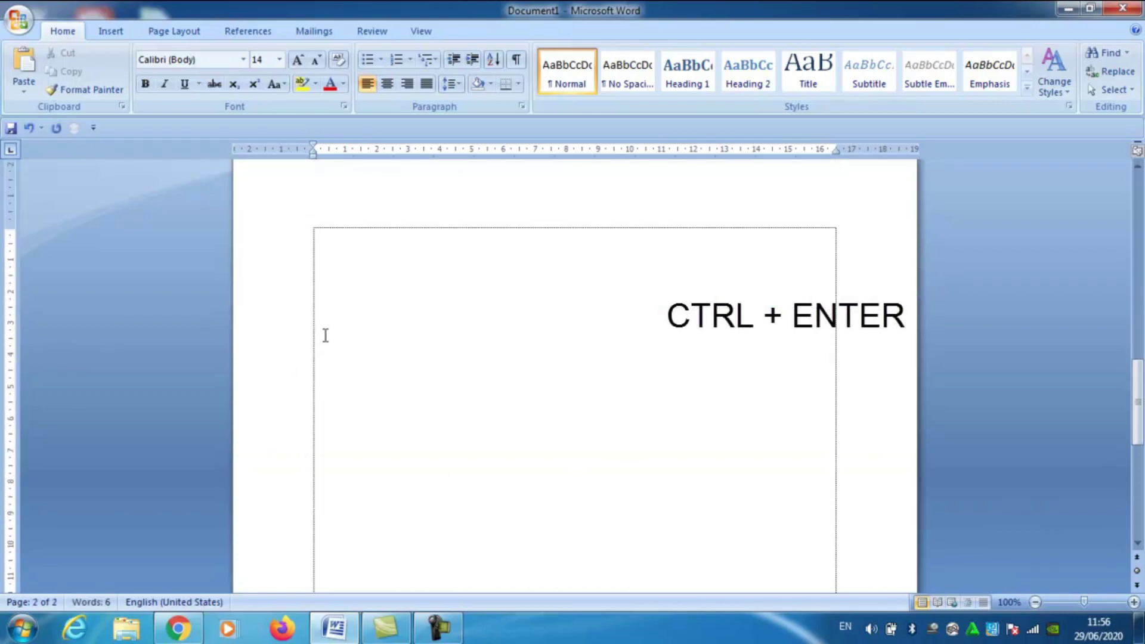
pyautogui.scroll(2, 325, 334)
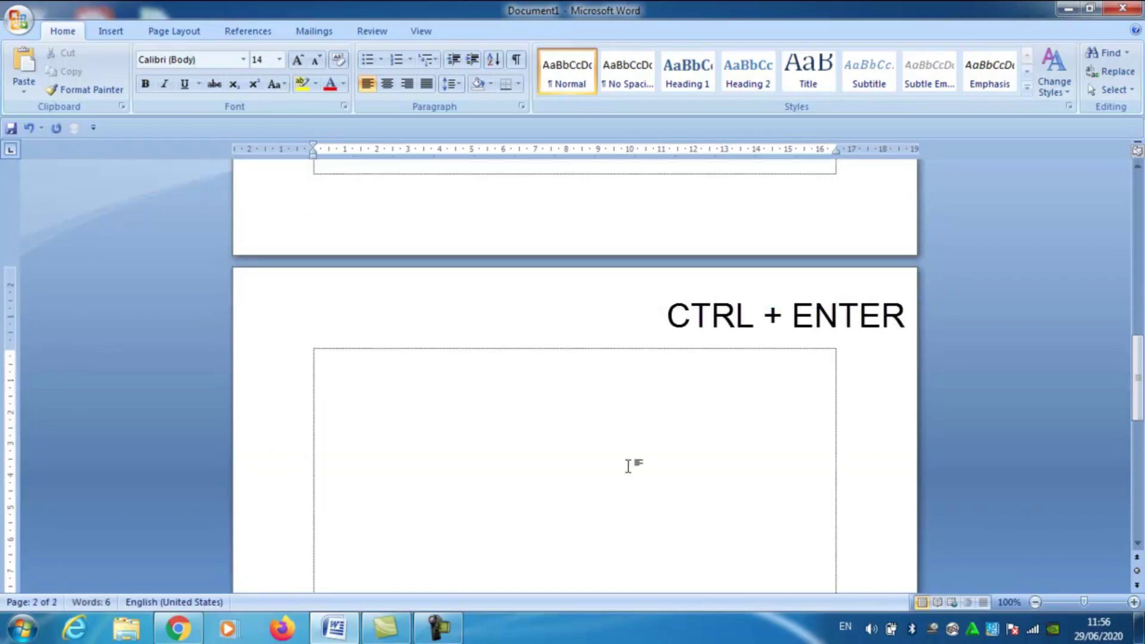
pyautogui.hotkey('ctrl', 'Return')
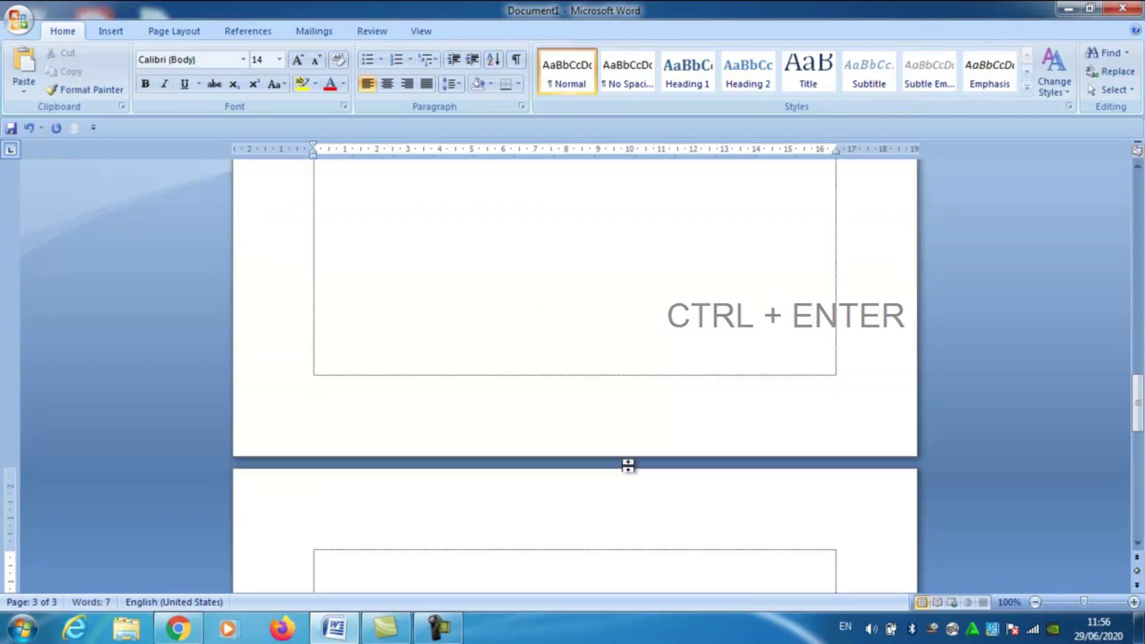
pyautogui.scroll(-5, 628, 466)
pyautogui.scroll(20, 628, 466)
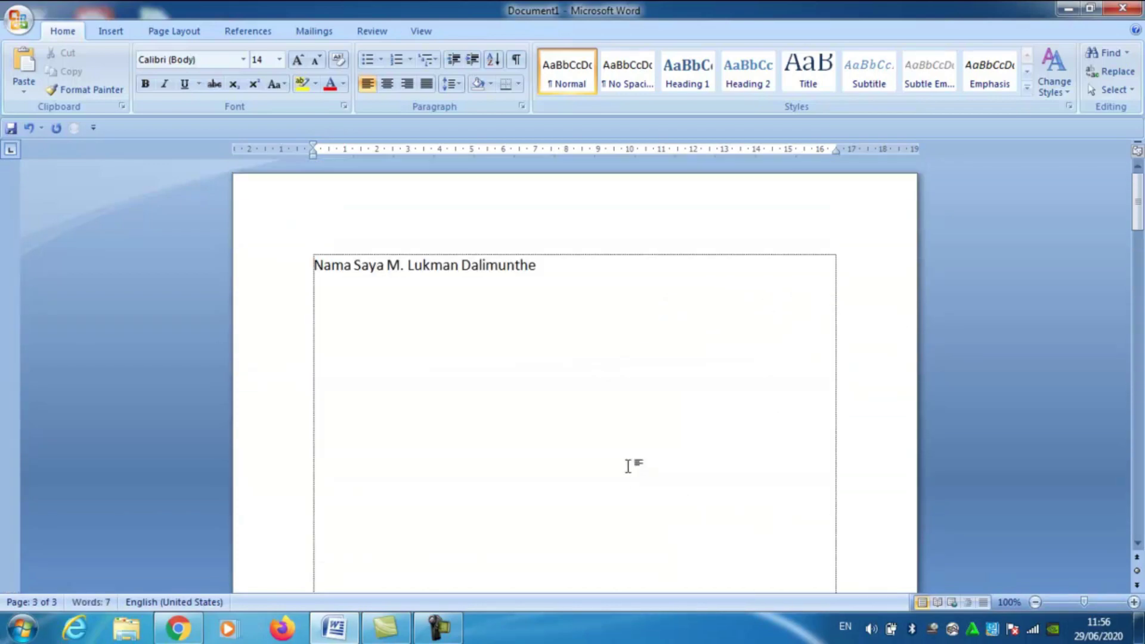
pyautogui.scroll(-1, 628, 466)
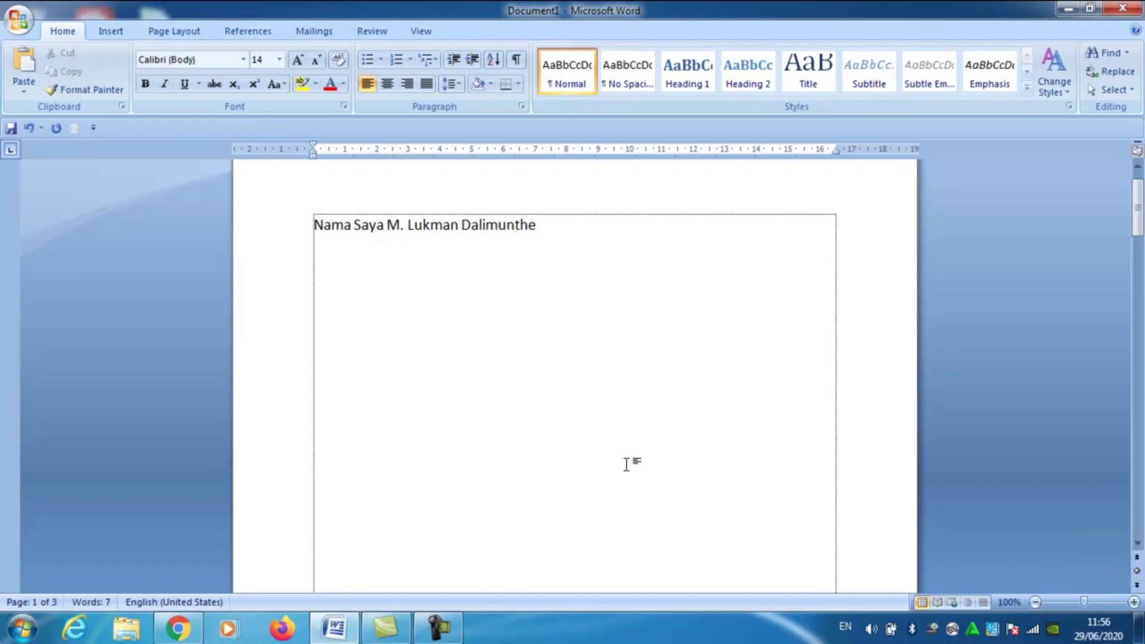
pyautogui.scroll(-15, 749, 350)
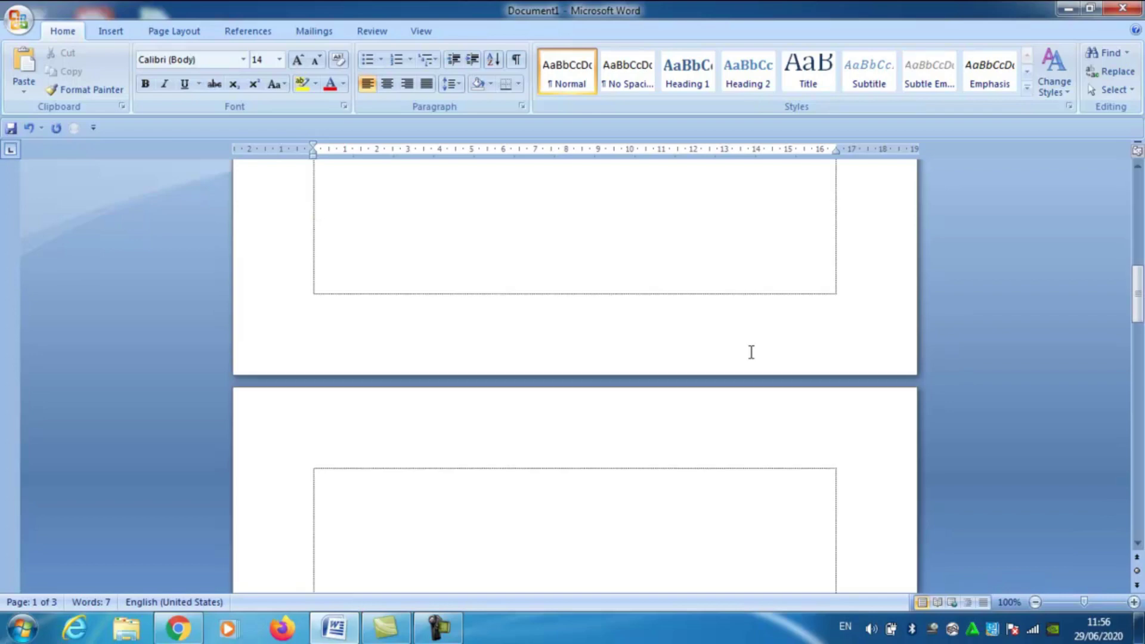
pyautogui.moveTo(1137, 301); pyautogui.dragTo(1137, 507)
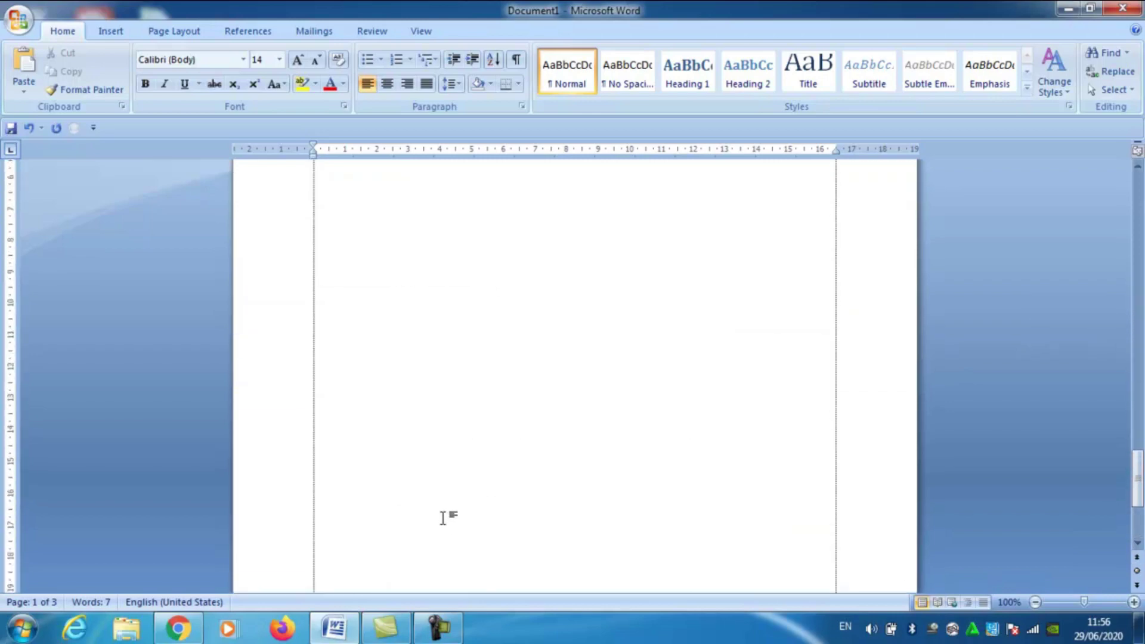
pyautogui.scroll(8, 795, 481)
pyautogui.click(747, 475)
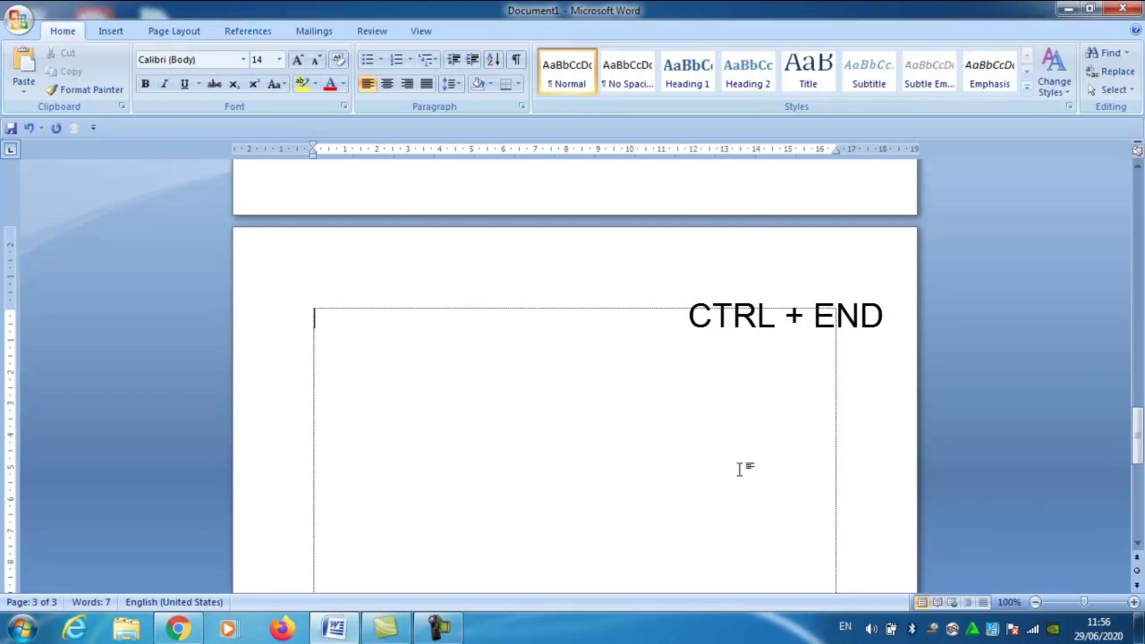
# Jump to the start, step through pages 2 and 3 with Ctrl+Page Down, then return home
pyautogui.moveTo(1139, 449); pyautogui.dragTo(1141, 189)
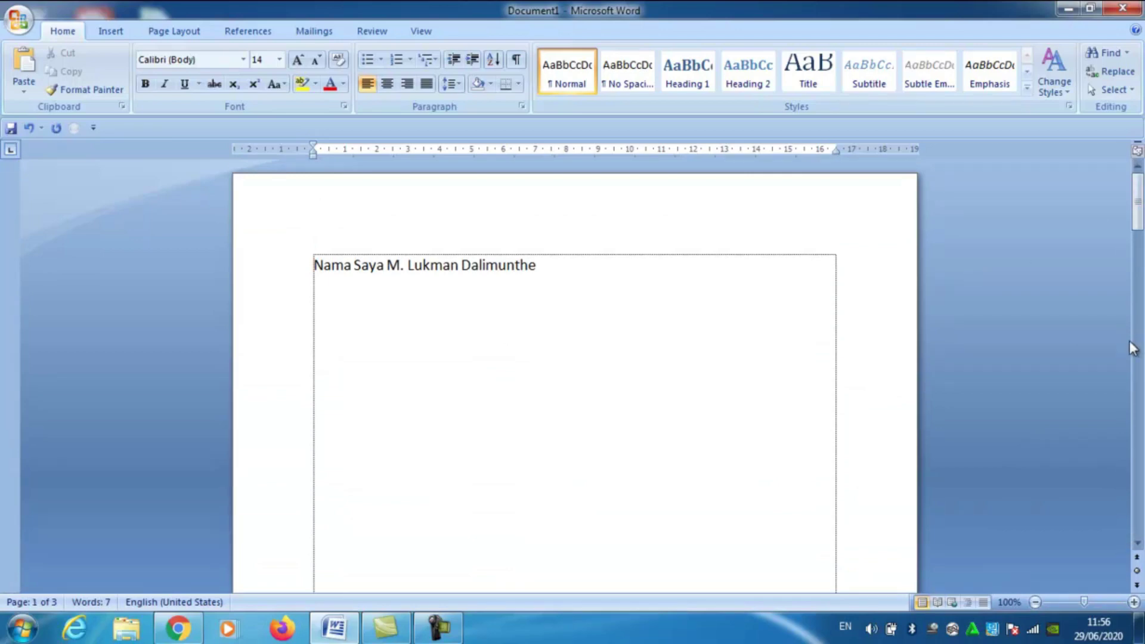
pyautogui.hotkey('ctrl', 'Home')
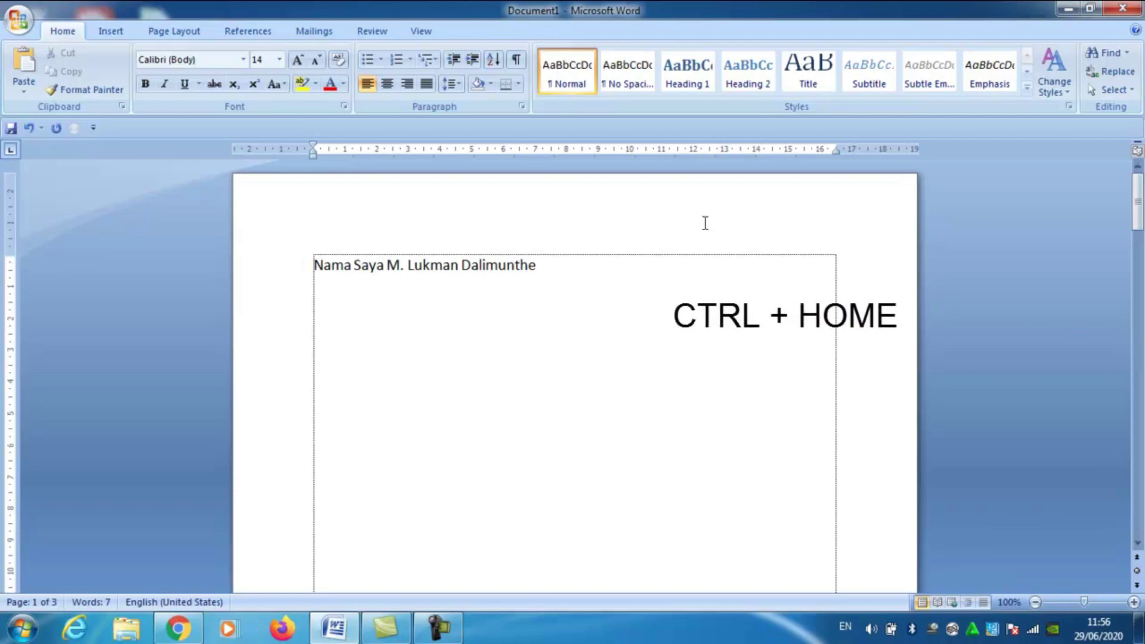
pyautogui.scroll(-2, 576, 264)
pyautogui.scroll(1, 381, 248)
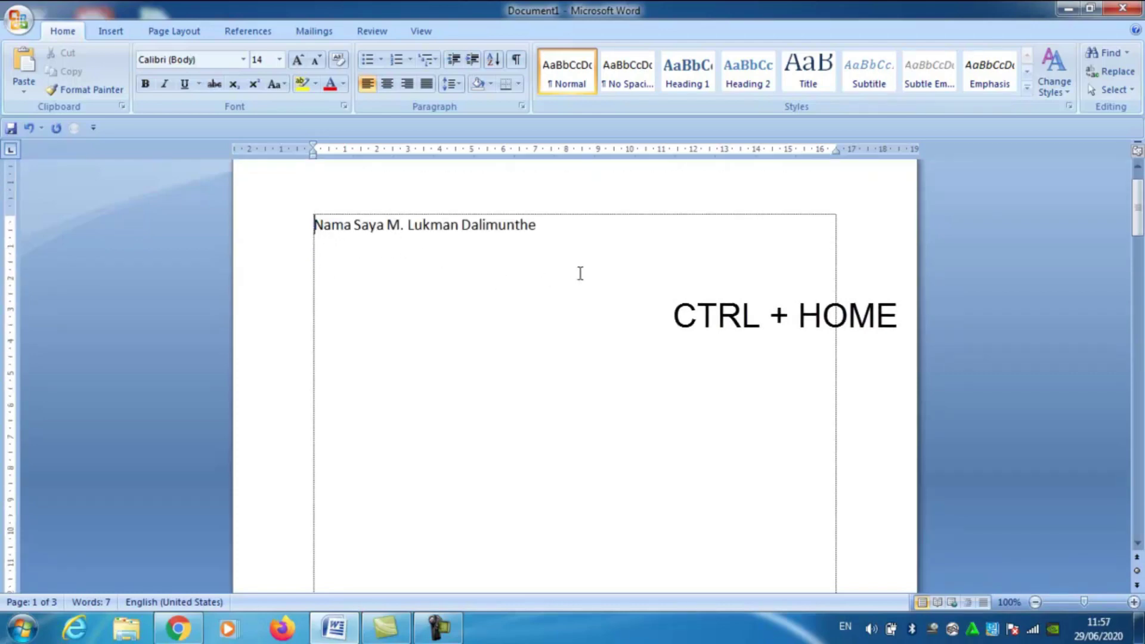
pyautogui.hotkey('ctrl', 'pagedown')
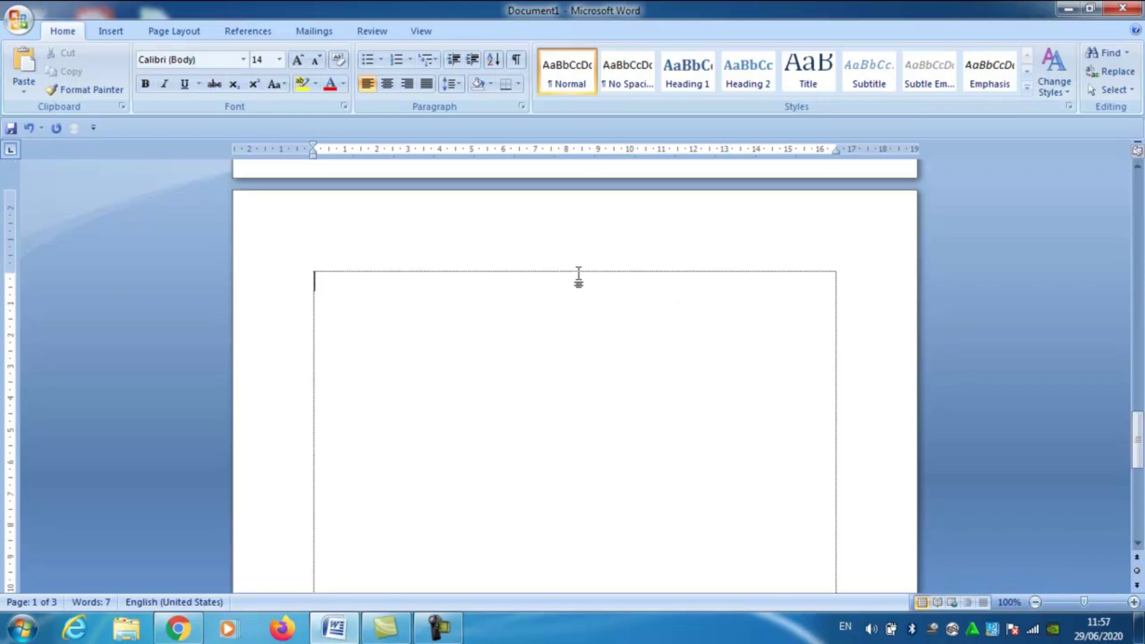
pyautogui.hotkey('ctrl', 'pagedown')
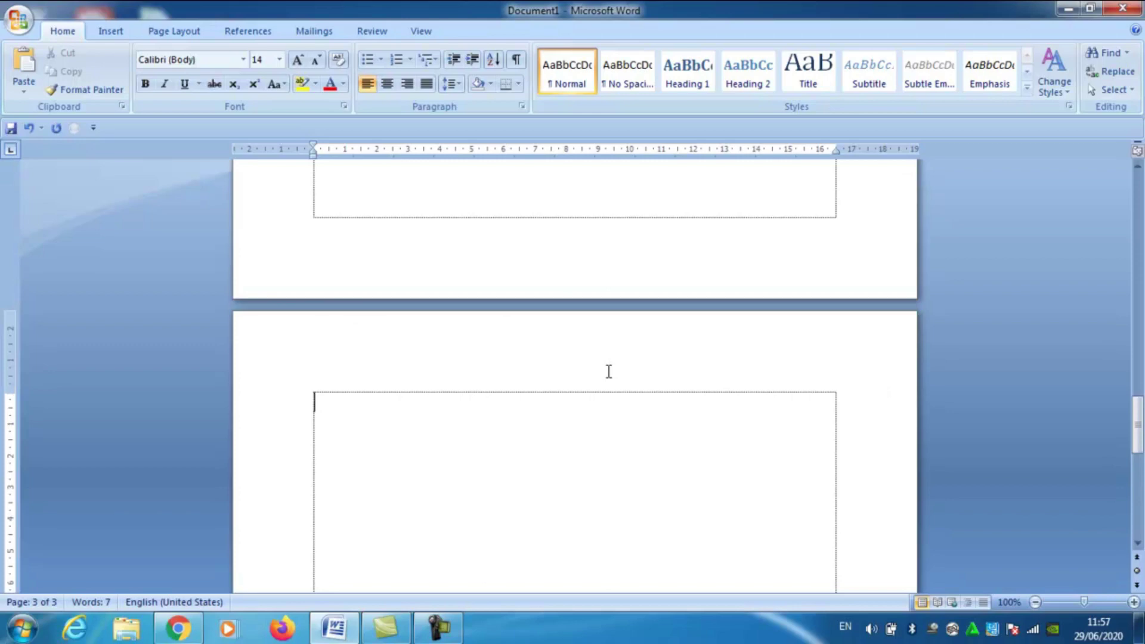
pyautogui.hotkey('ctrl', 'Home')
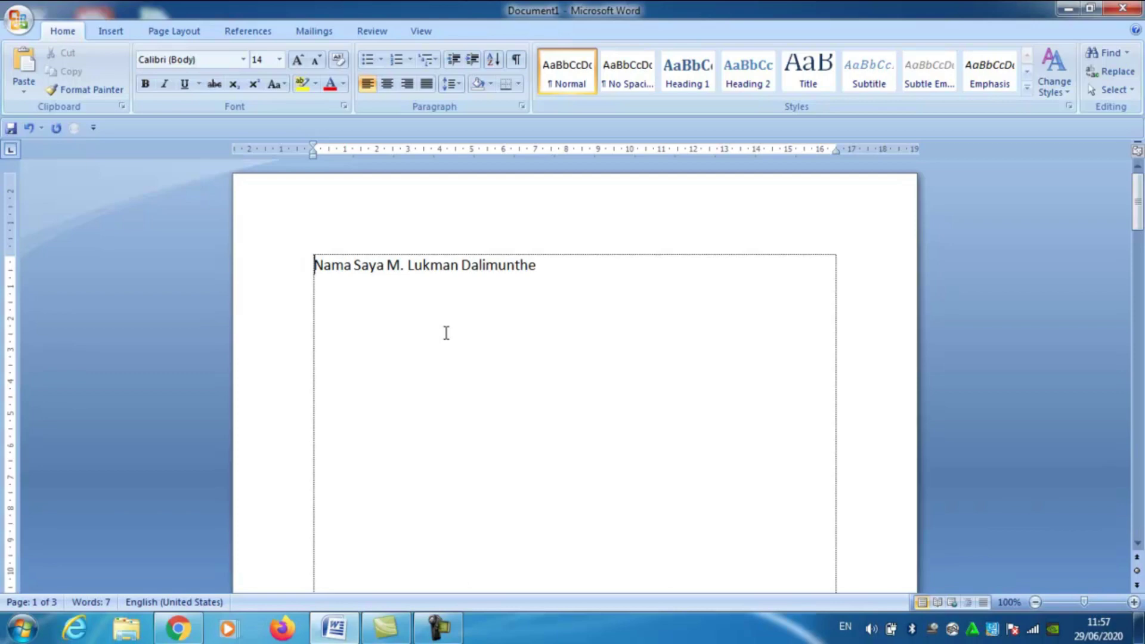
# Copy the name line and paste it so four name lines stack, then select all four
pyautogui.click(555, 266)
pyautogui.press('Tab')
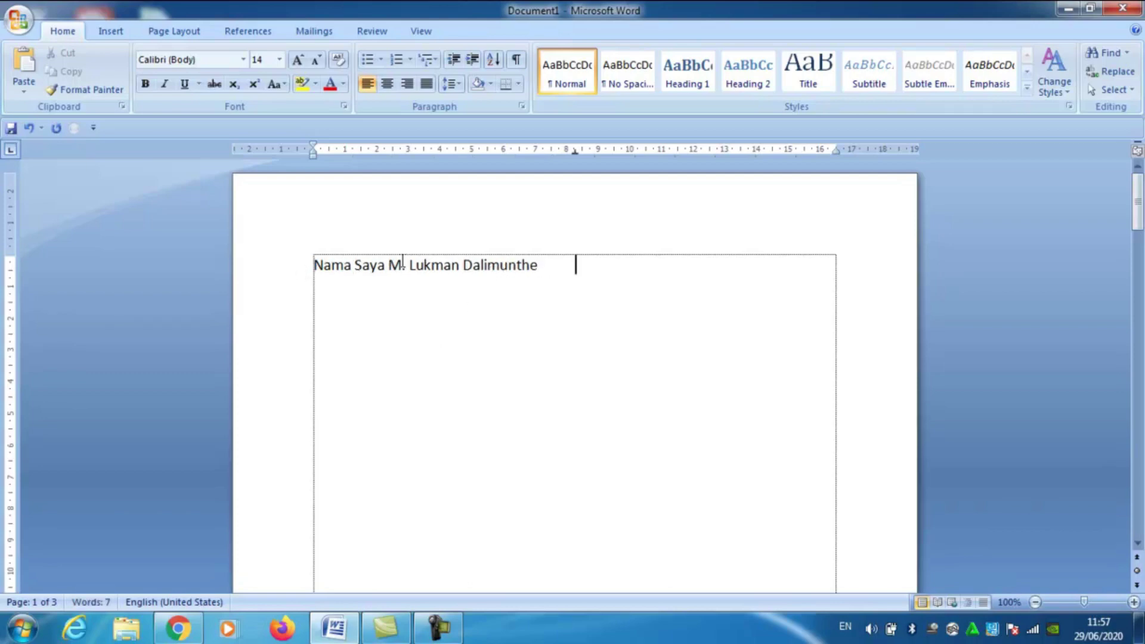
pyautogui.press('BackSpace')
pyautogui.moveTo(544, 266); pyautogui.dragTo(334, 268)
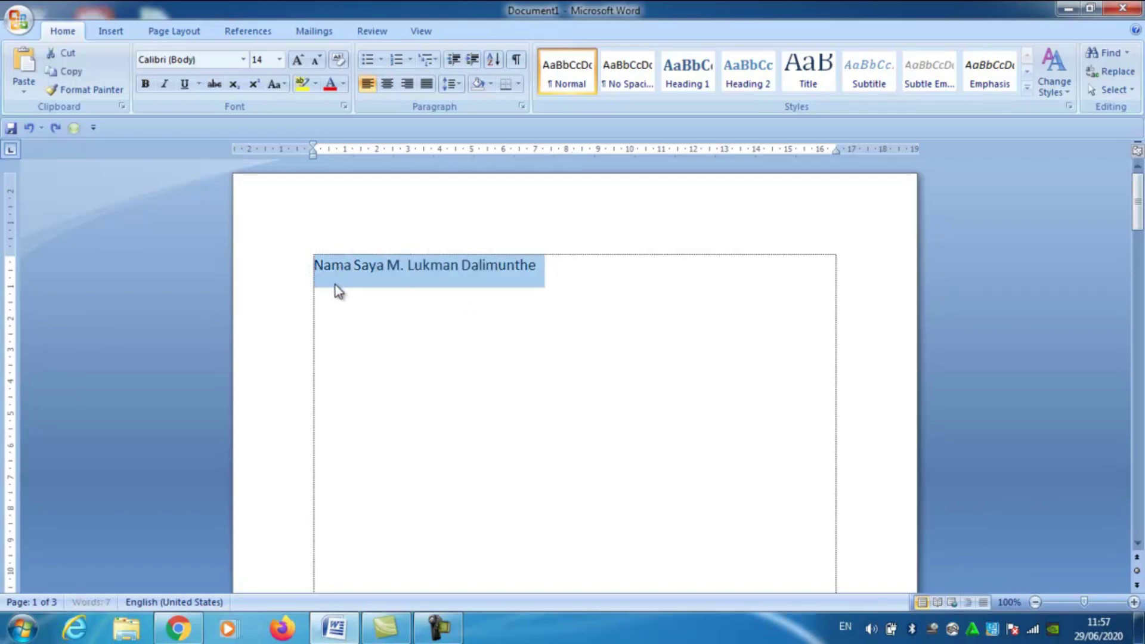
pyautogui.hotkey('ctrl', 'c')
pyautogui.click(548, 266)
pyautogui.press('Return')
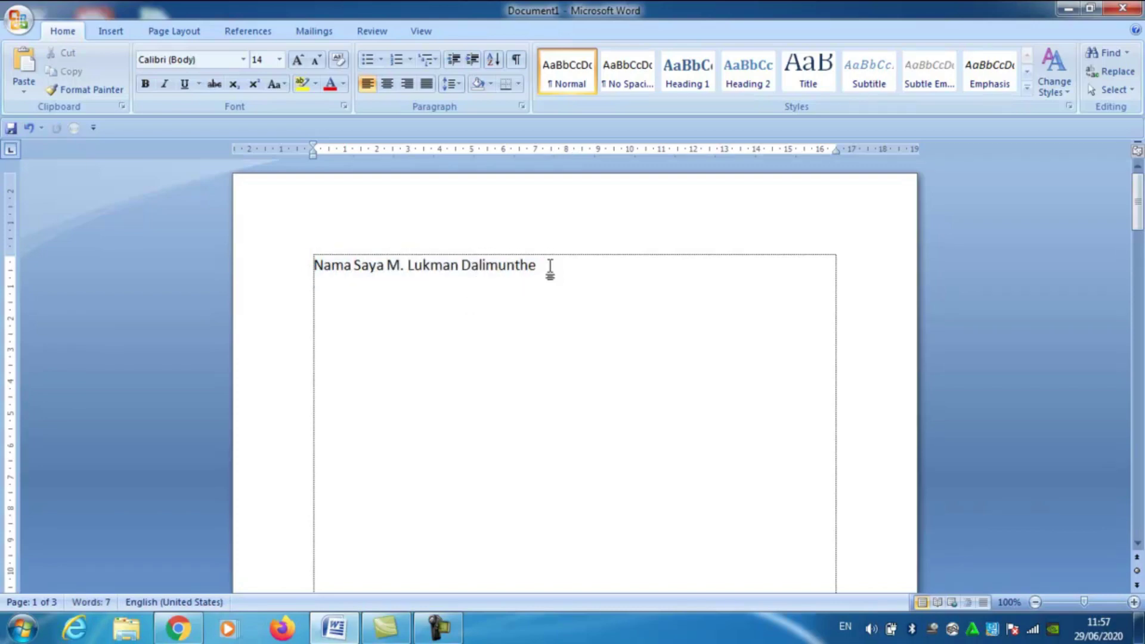
pyautogui.hotkey('ctrl', 'v')
pyautogui.hotkey('ctrl', 'v')
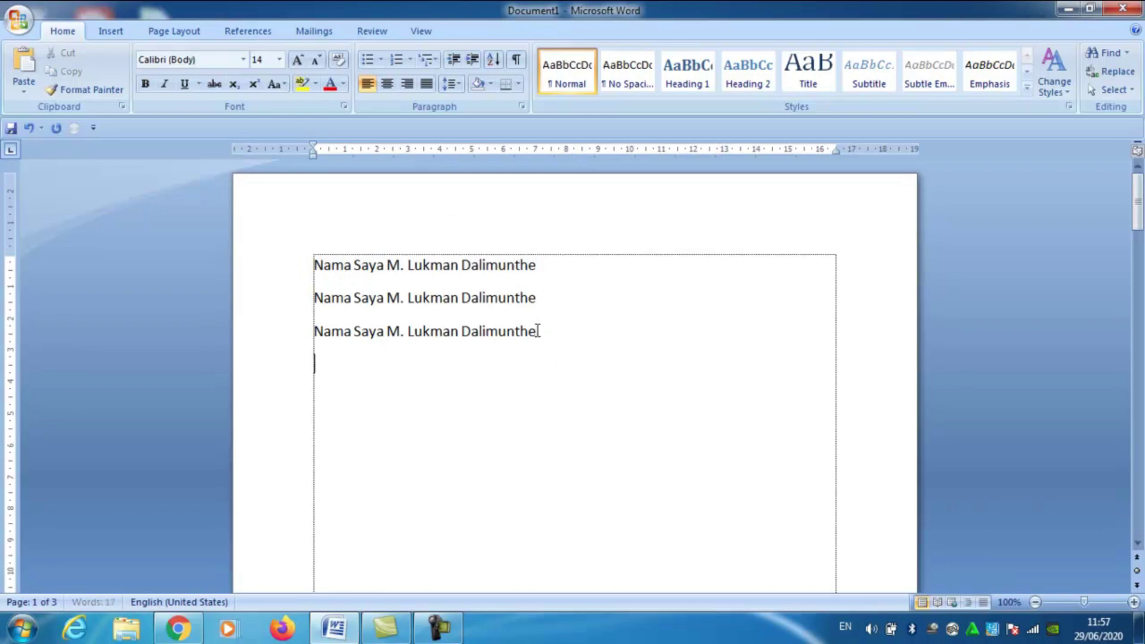
pyautogui.hotkey('ctrl', 'v')
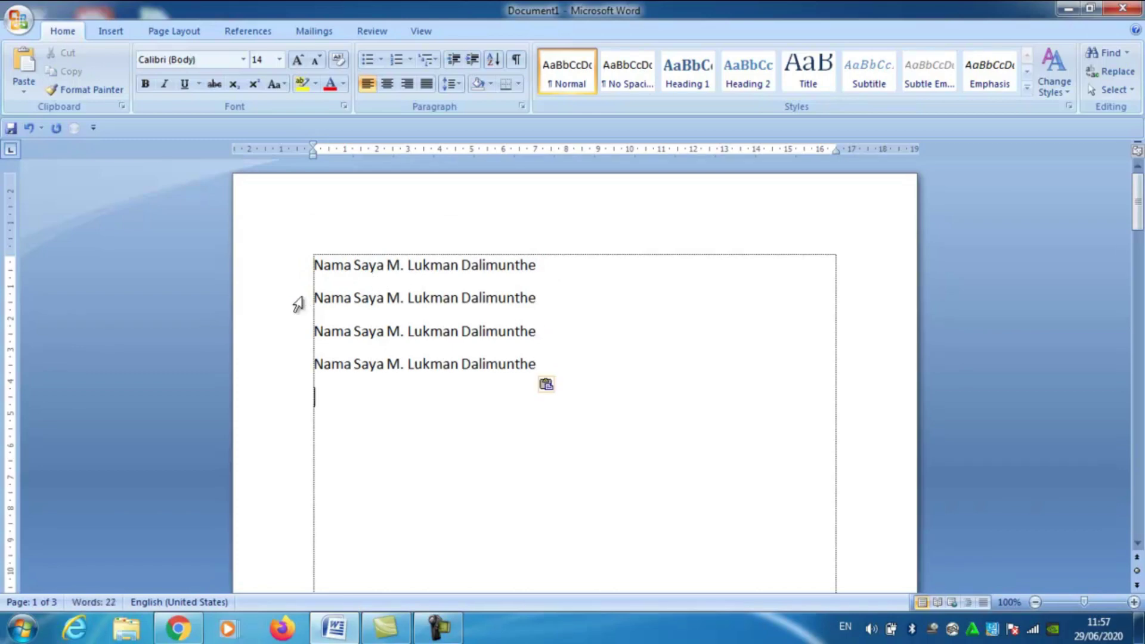
pyautogui.moveTo(314, 260); pyautogui.dragTo(546, 366)
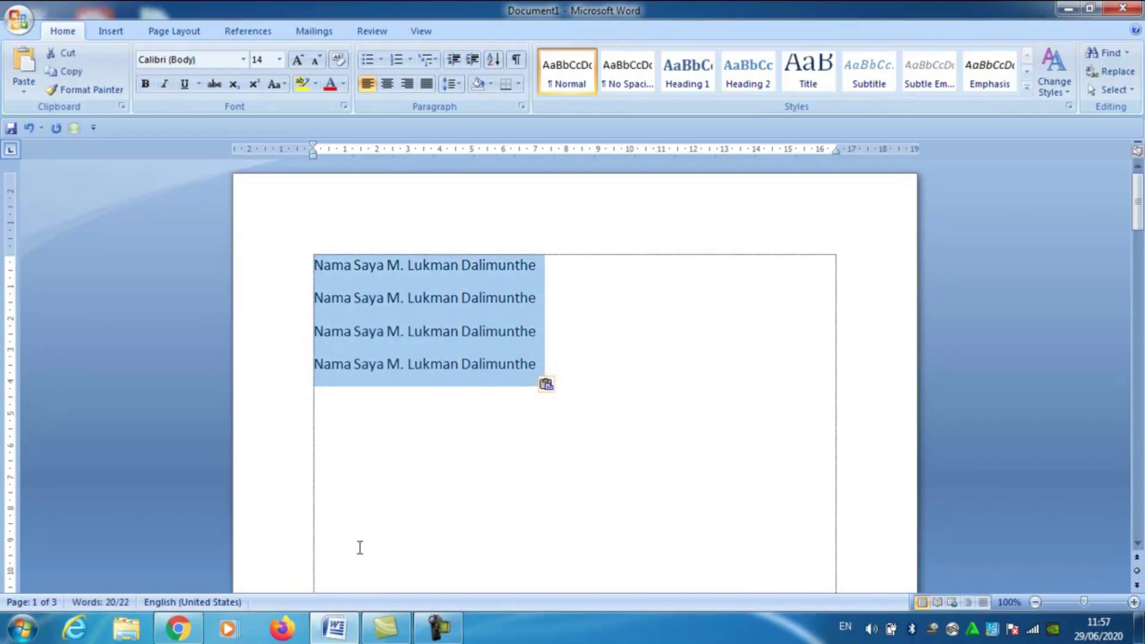
# Set Spacing After to 0 pt for the four name lines in the Paragraph dialog
pyautogui.click(522, 106)
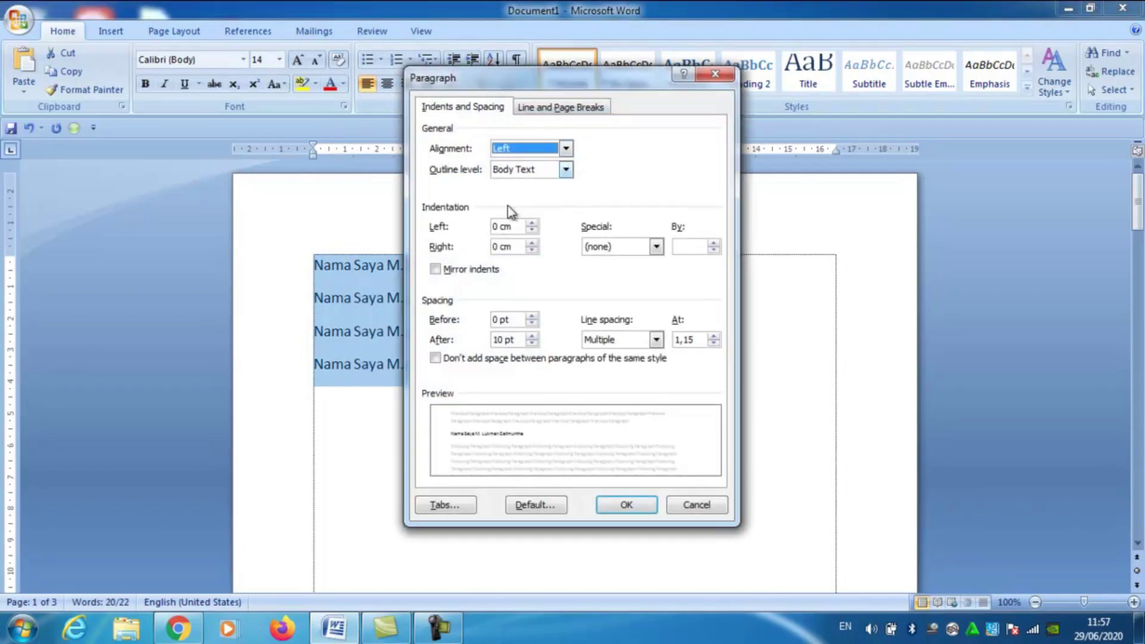
pyautogui.doubleClick(502, 340)
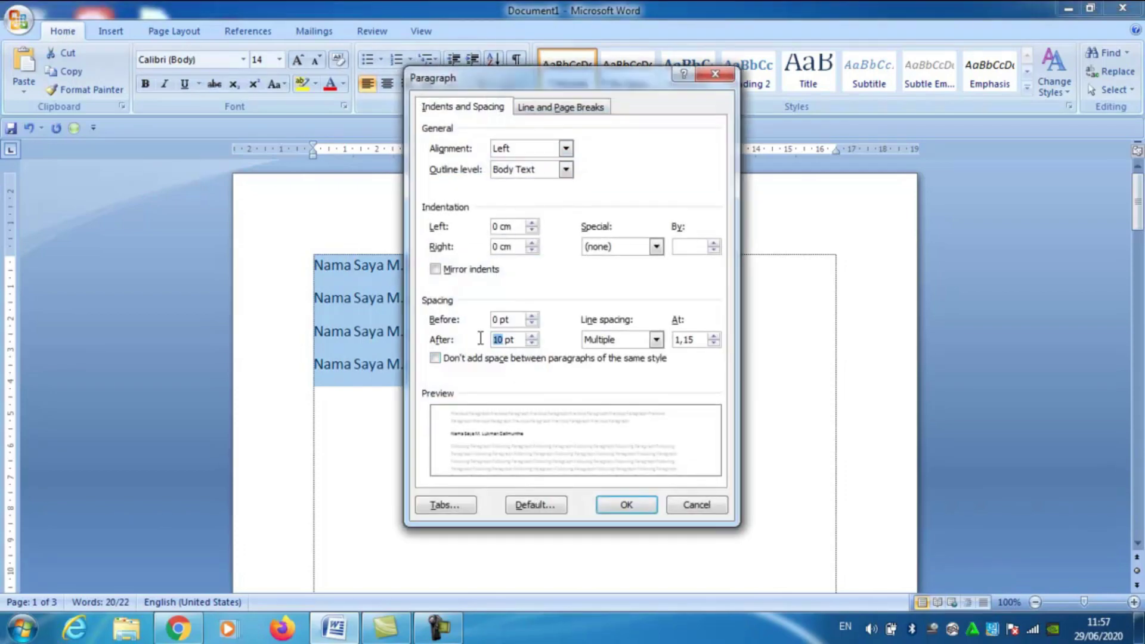
pyautogui.write('0')
pyautogui.click(638, 508)
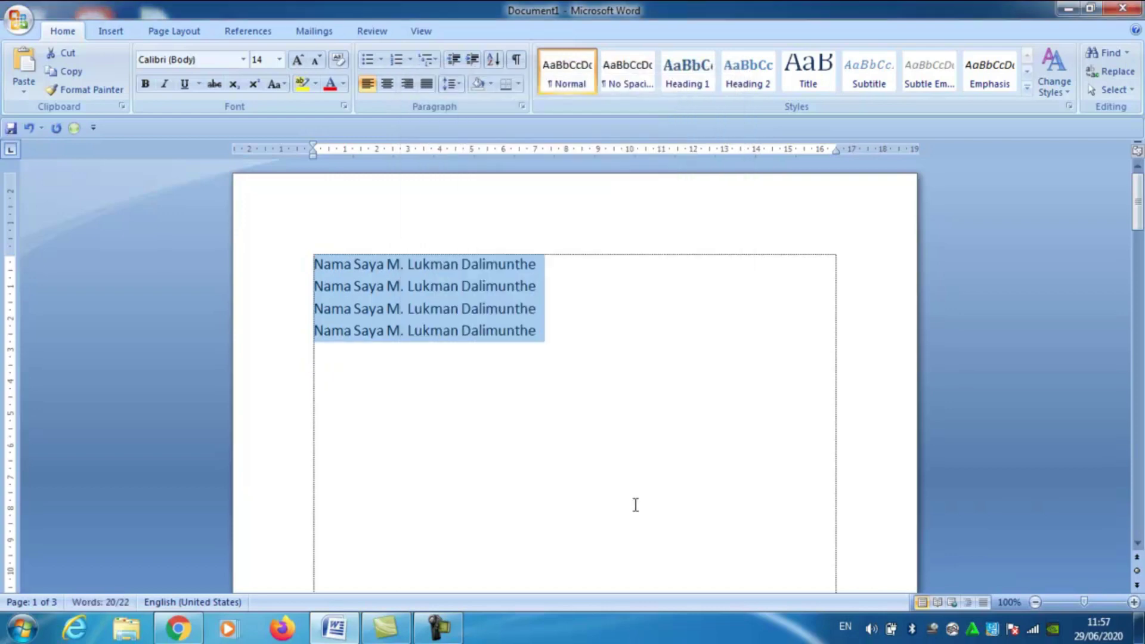
# Check the tighter spacing, then reselect all four name lines
pyautogui.click(365, 343)
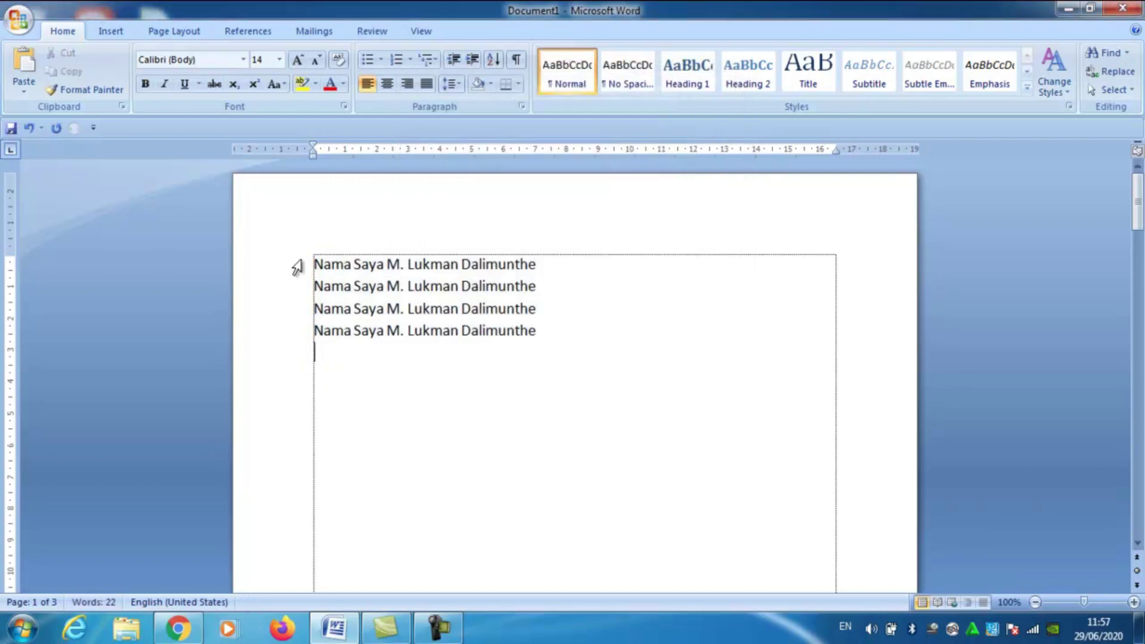
pyautogui.moveTo(309, 258); pyautogui.dragTo(580, 365)
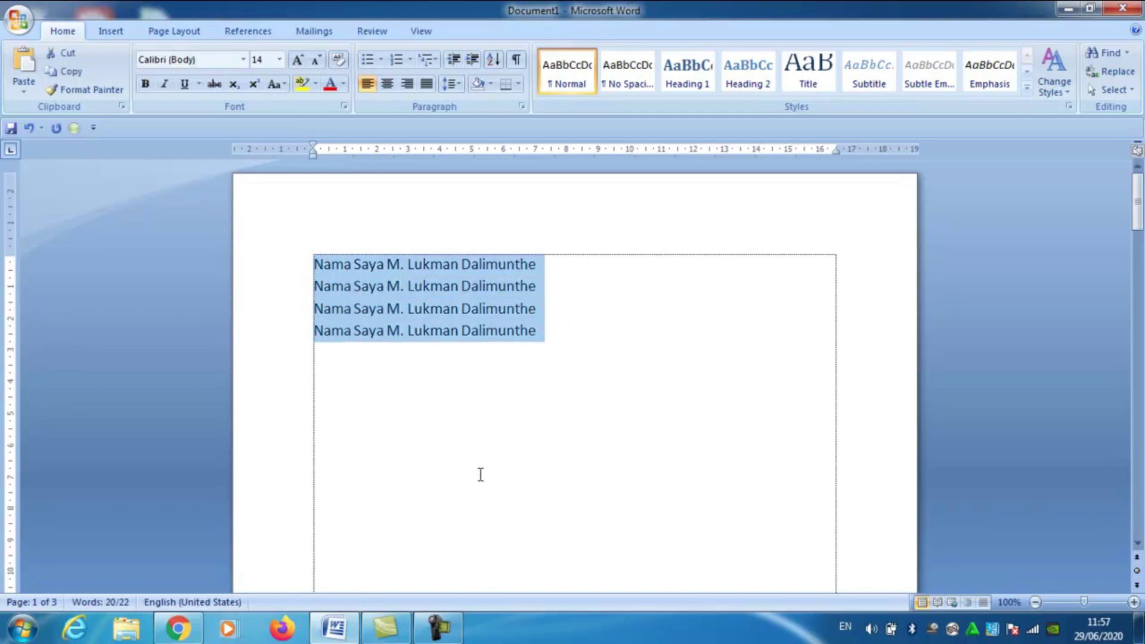
pyautogui.click(499, 384)
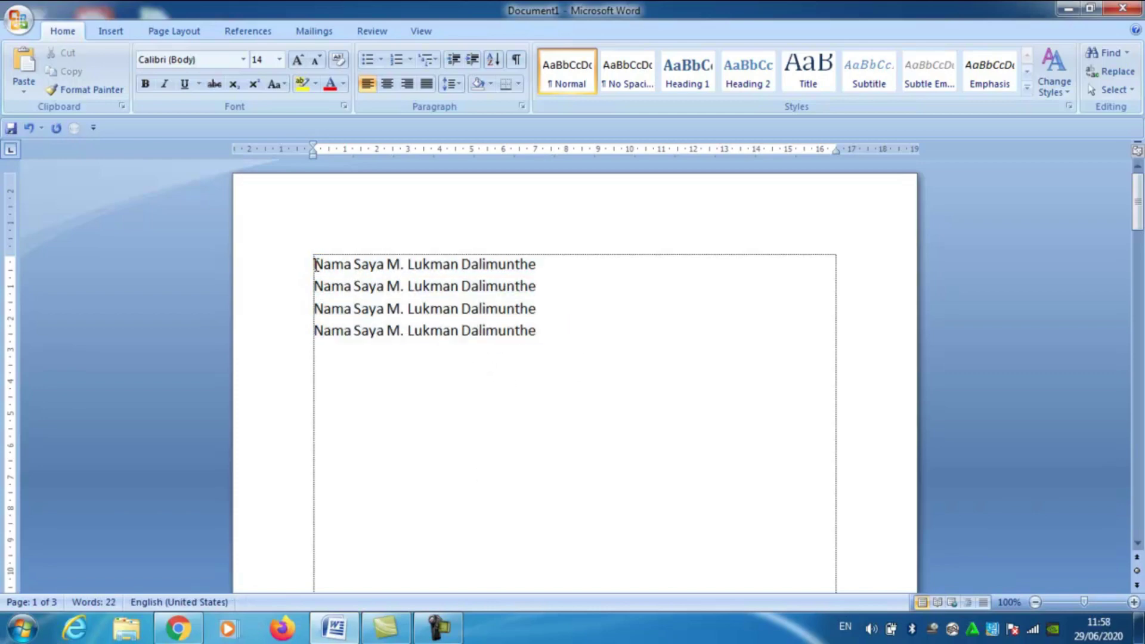
pyautogui.moveTo(312, 263); pyautogui.dragTo(545, 334)
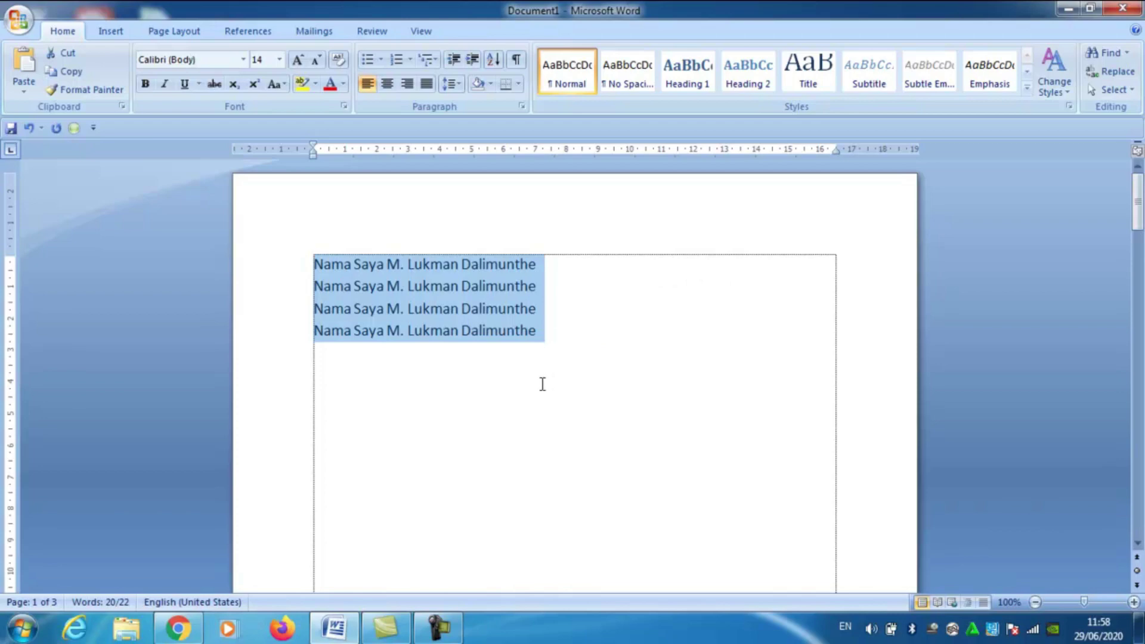
# Cycle the lines through single, double and 1.5 spacing, ending on 1.5 spacing
pyautogui.hotkey('ctrl', '1')
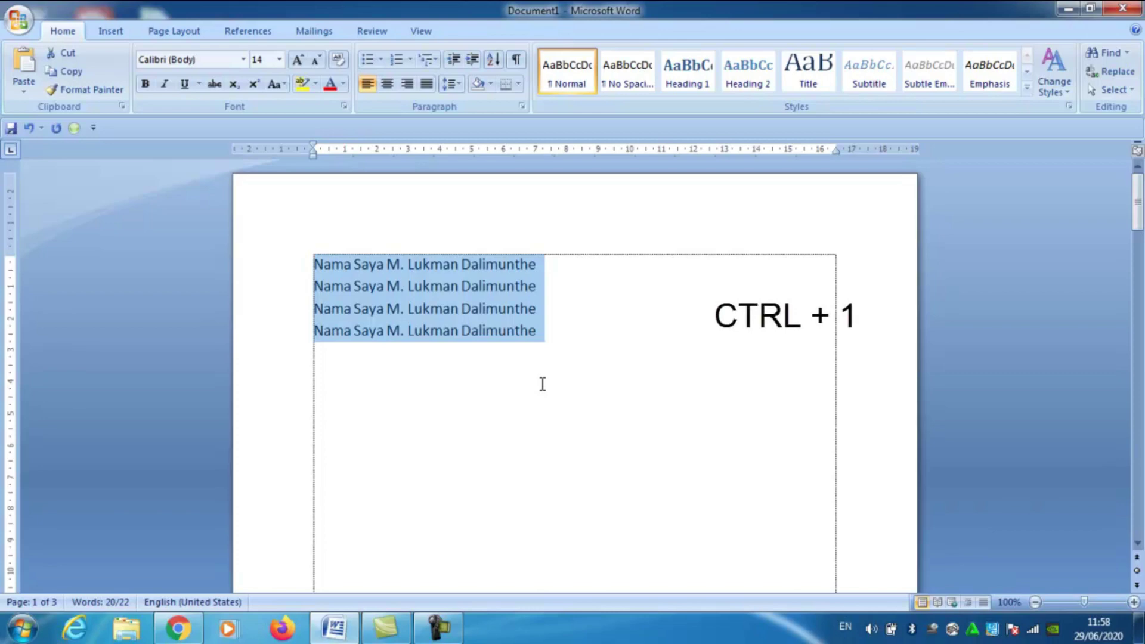
pyautogui.hotkey('ctrl', '1')
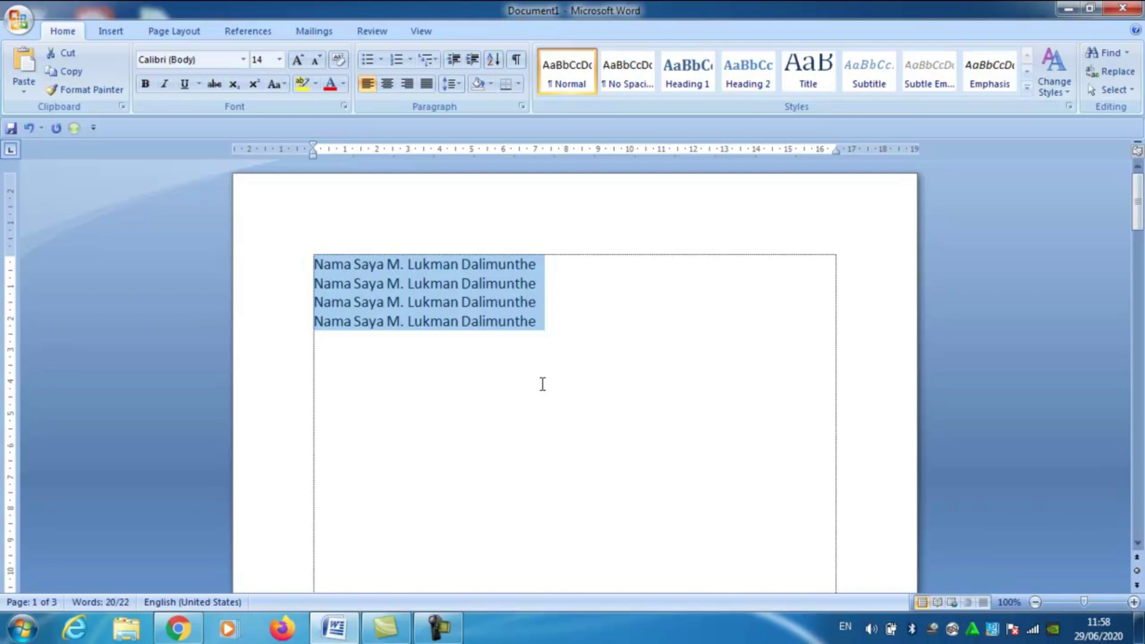
pyautogui.hotkey('ctrl', '2')
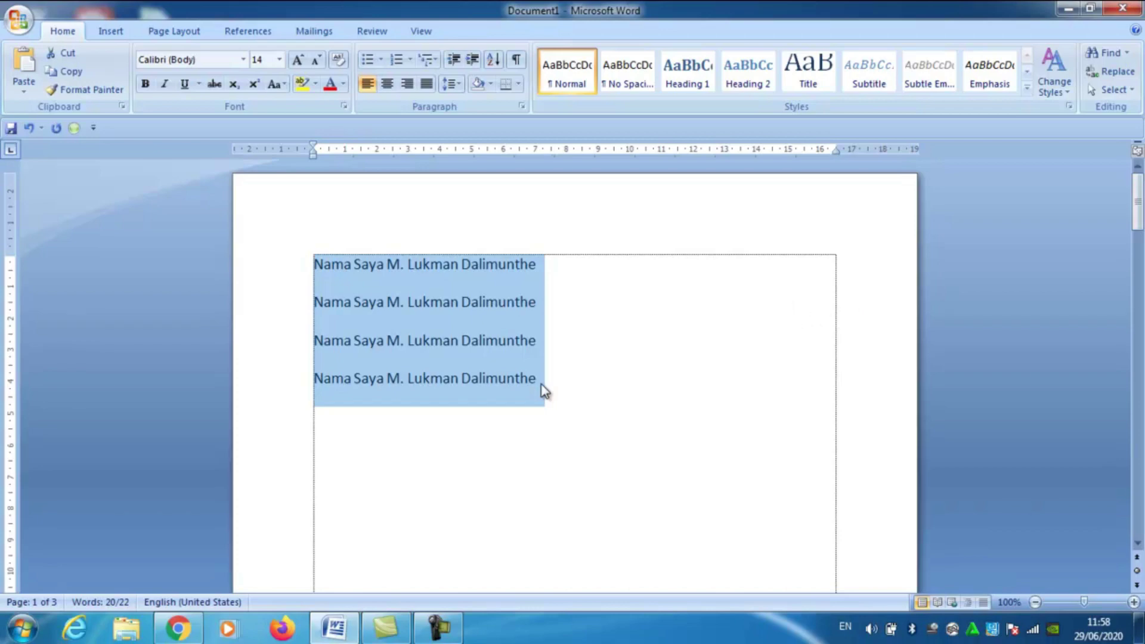
pyautogui.hotkey('ctrl', '5')
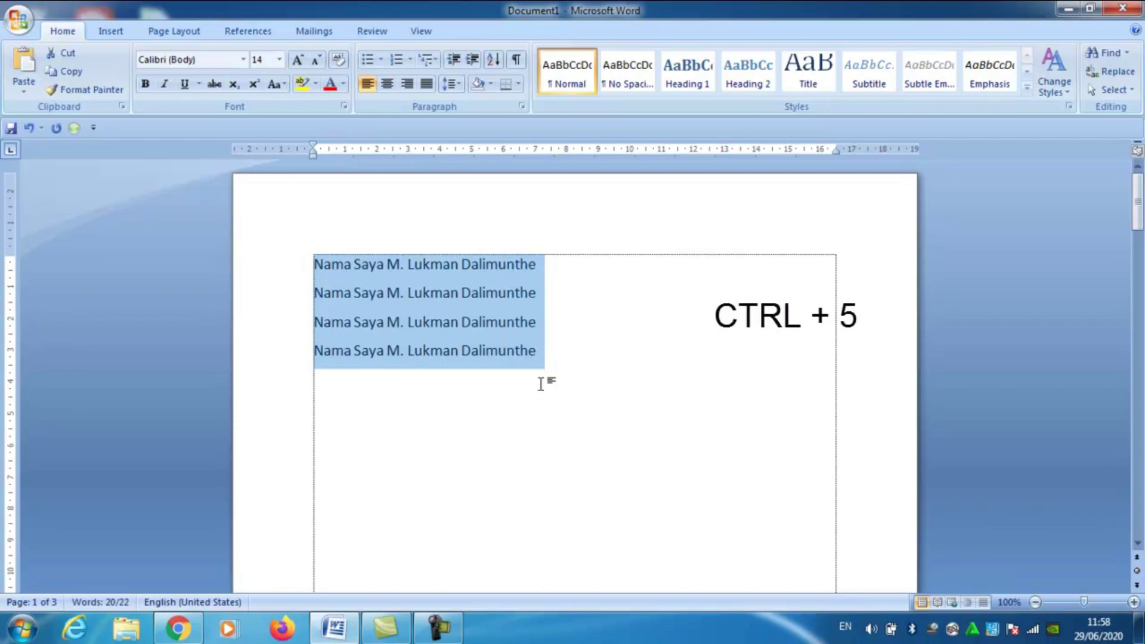
pyautogui.hotkey('ctrl', '1')
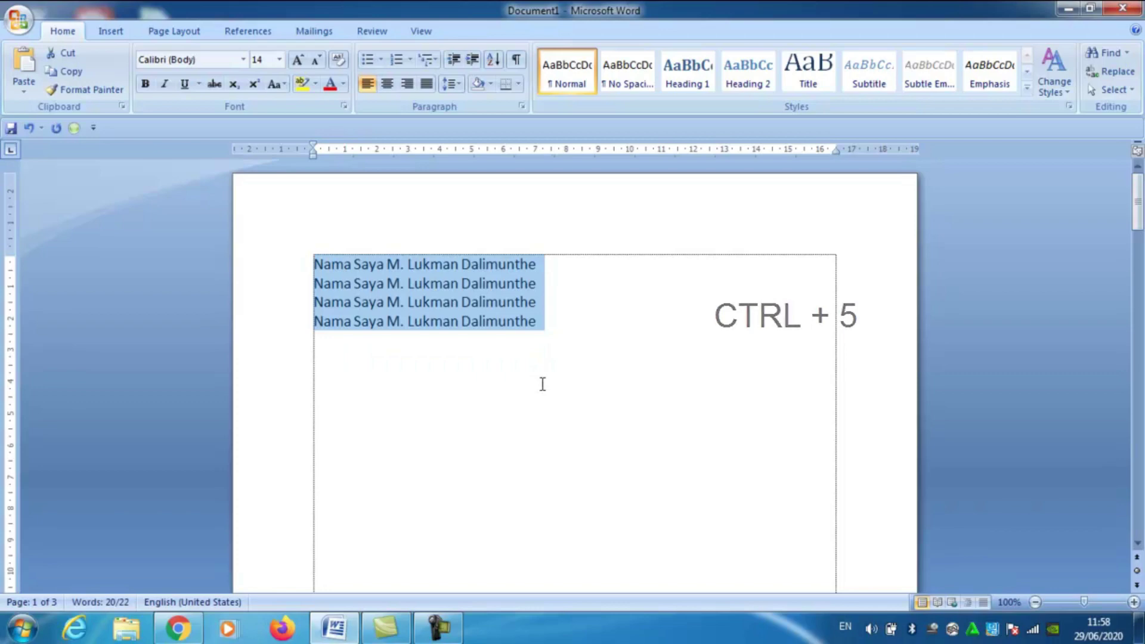
pyautogui.hotkey('ctrl', '2')
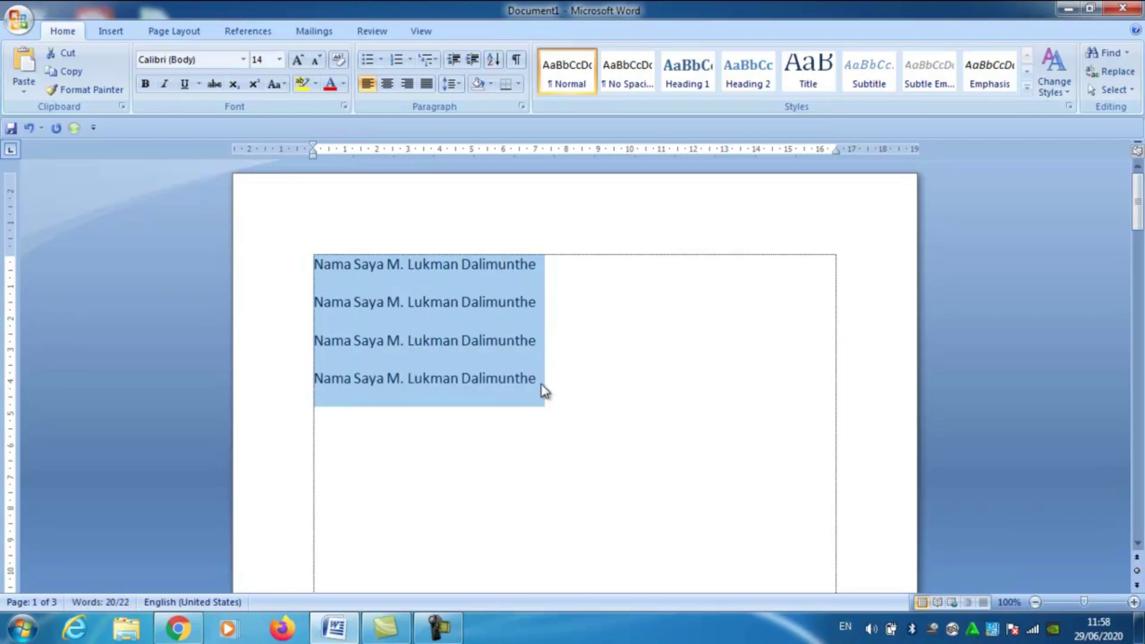
pyautogui.hotkey('ctrl', '5')
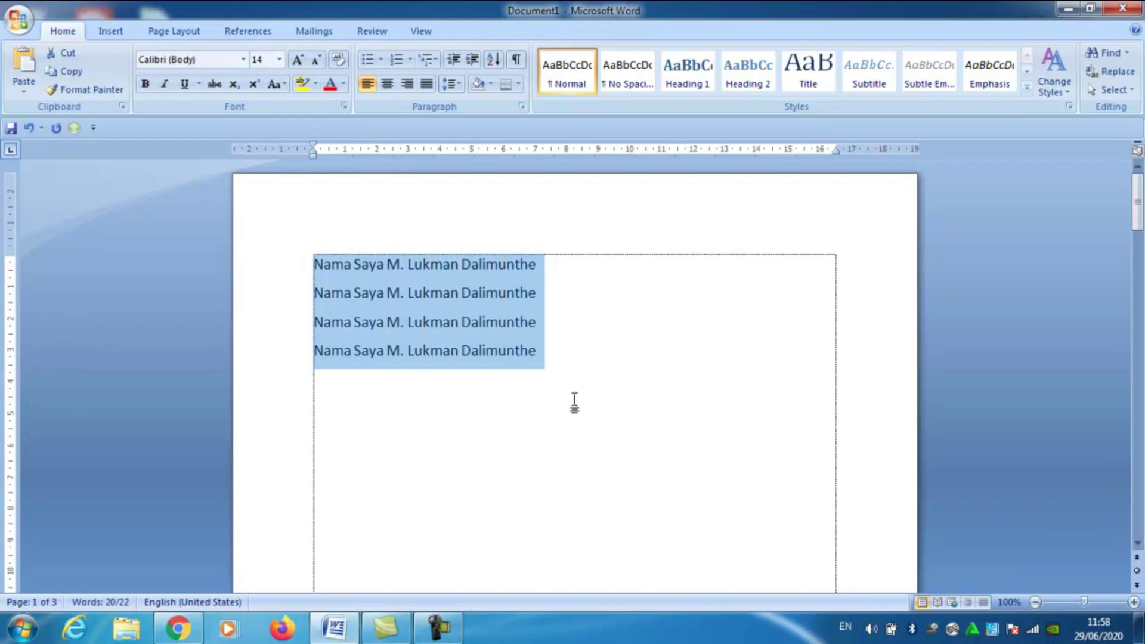
# Switch All Caps on and back off with Ctrl+Shift+A
pyautogui.click(561, 374)
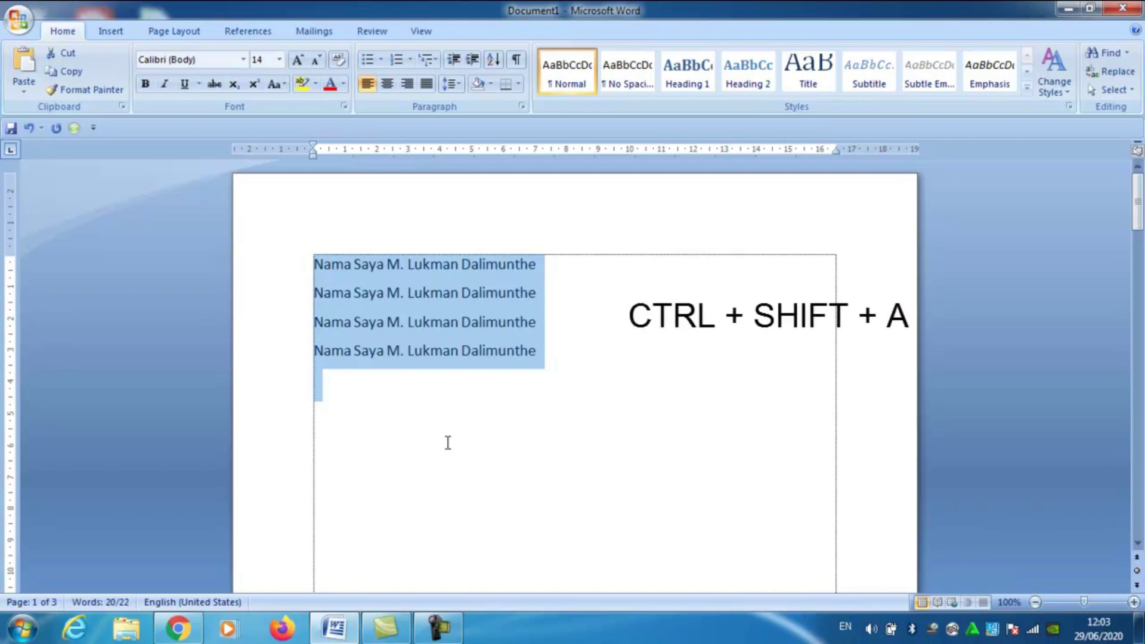
pyautogui.hotkey('ctrl', 'shift', 'a')
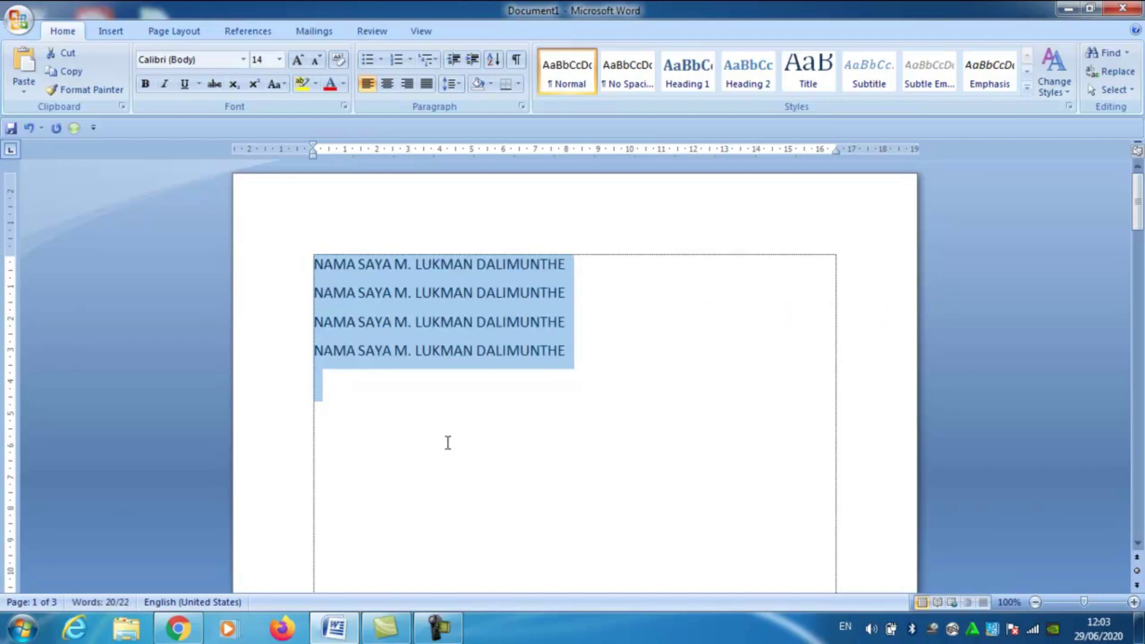
pyautogui.hotkey('ctrl', 'shift', 'a')
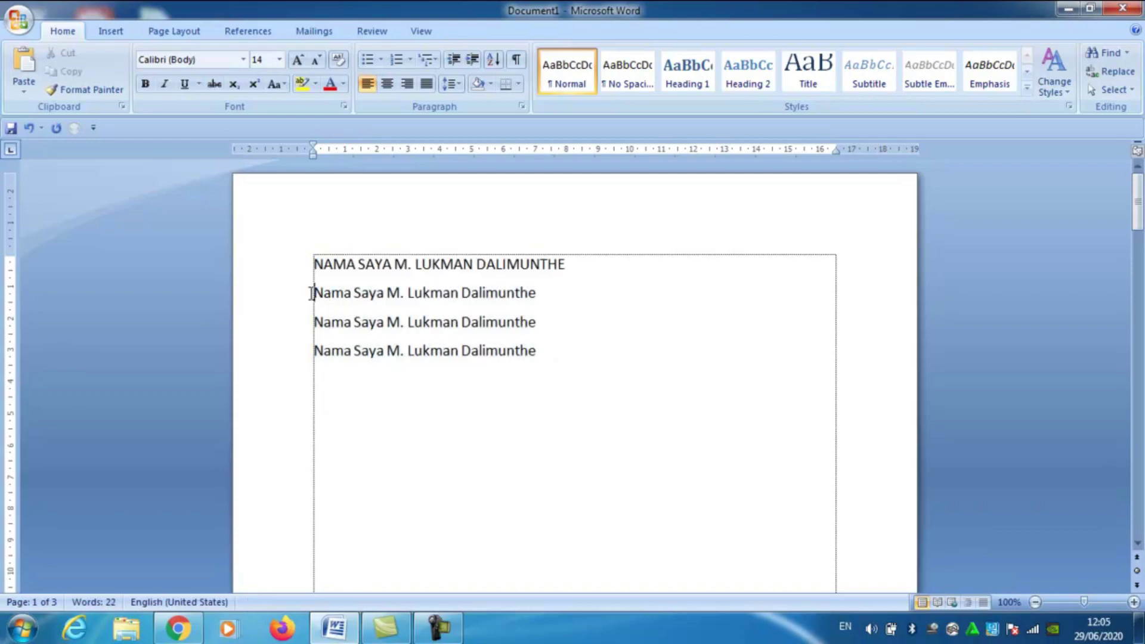
# Make the second name line uppercase using Shift+F3, then reselect all four lines
pyautogui.moveTo(311, 292); pyautogui.dragTo(528, 301)
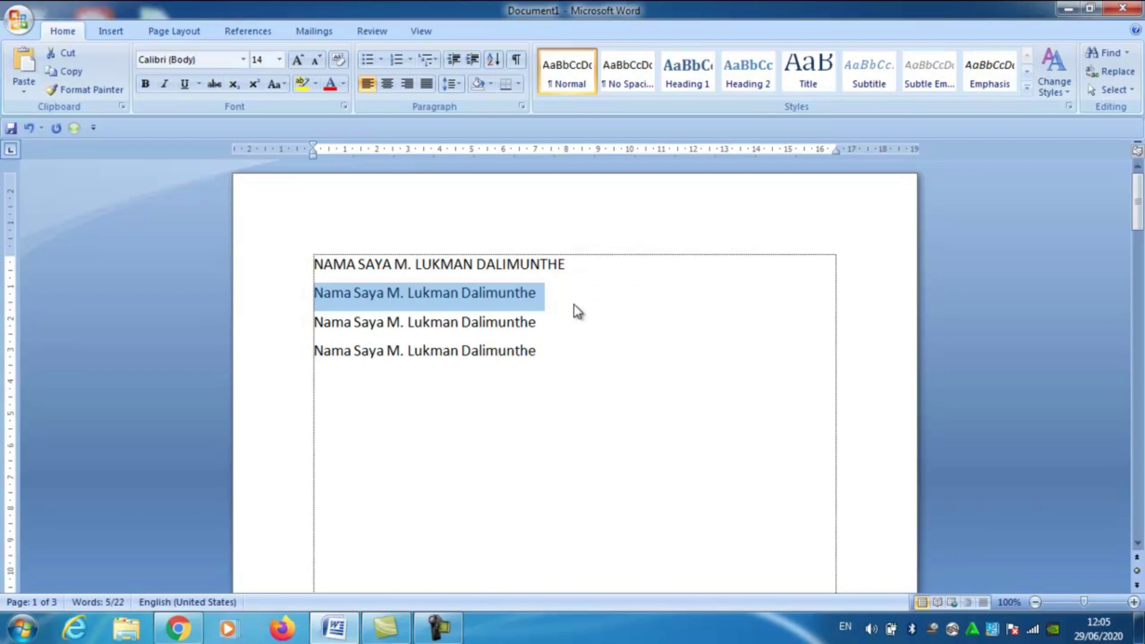
pyautogui.hotkey('shift', 'F3')
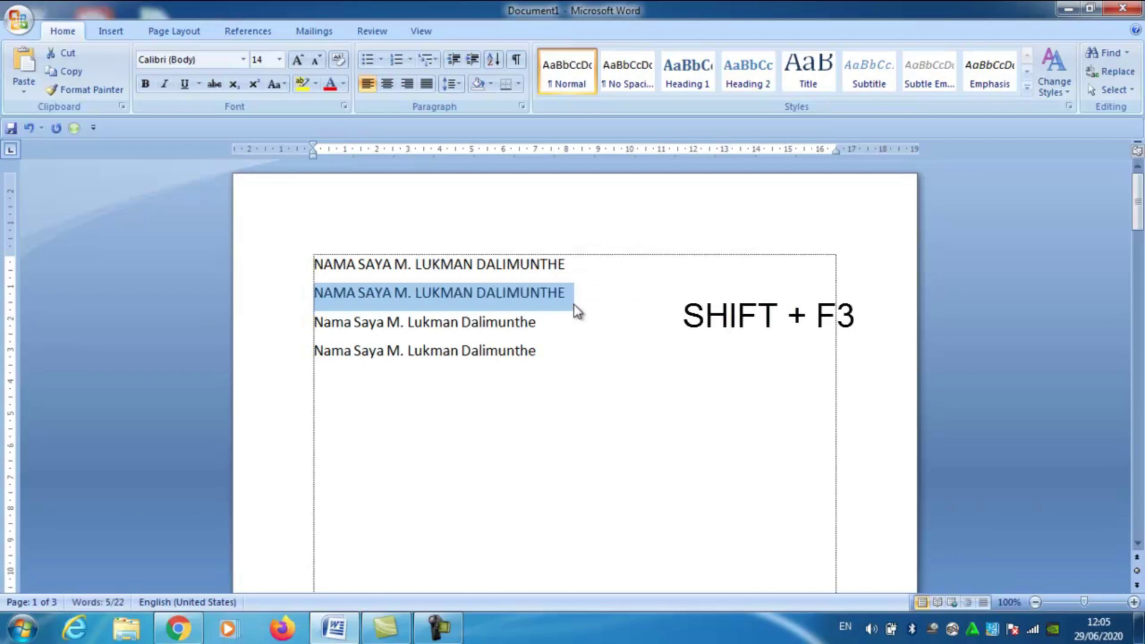
pyautogui.hotkey('shift', 'F3')
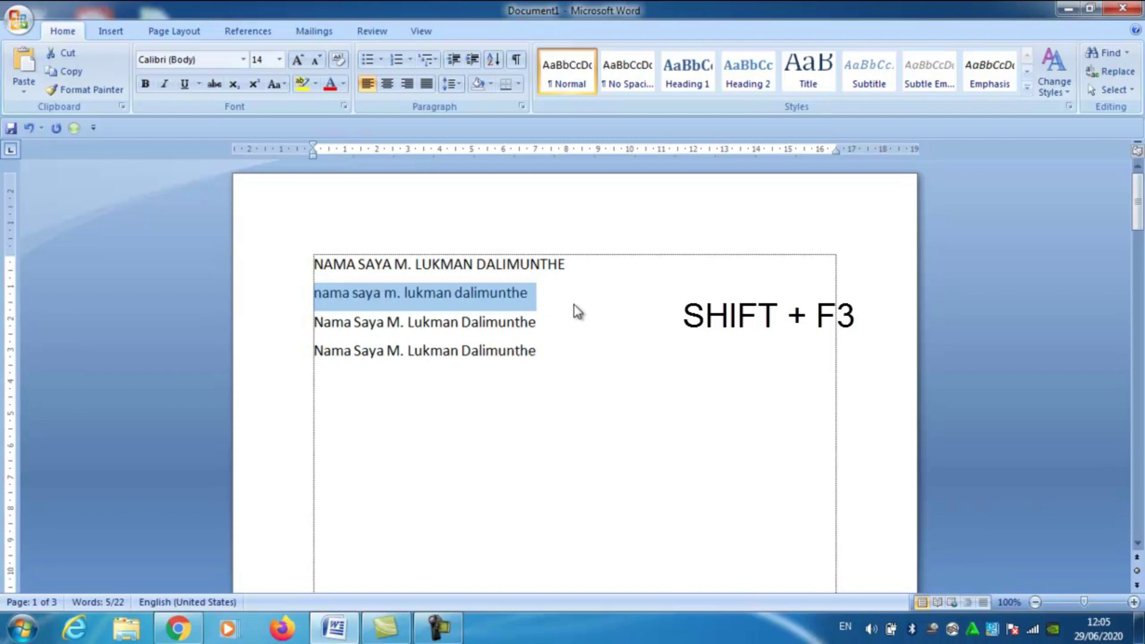
pyautogui.hotkey('shift', 'F3')
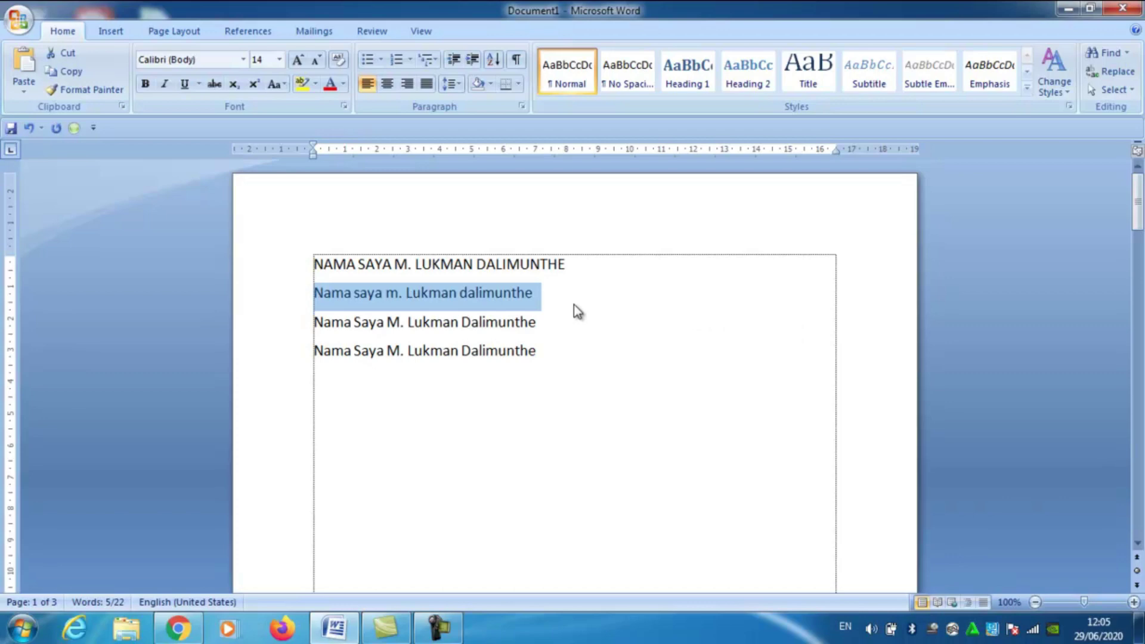
pyautogui.hotkey('shift', 'F3')
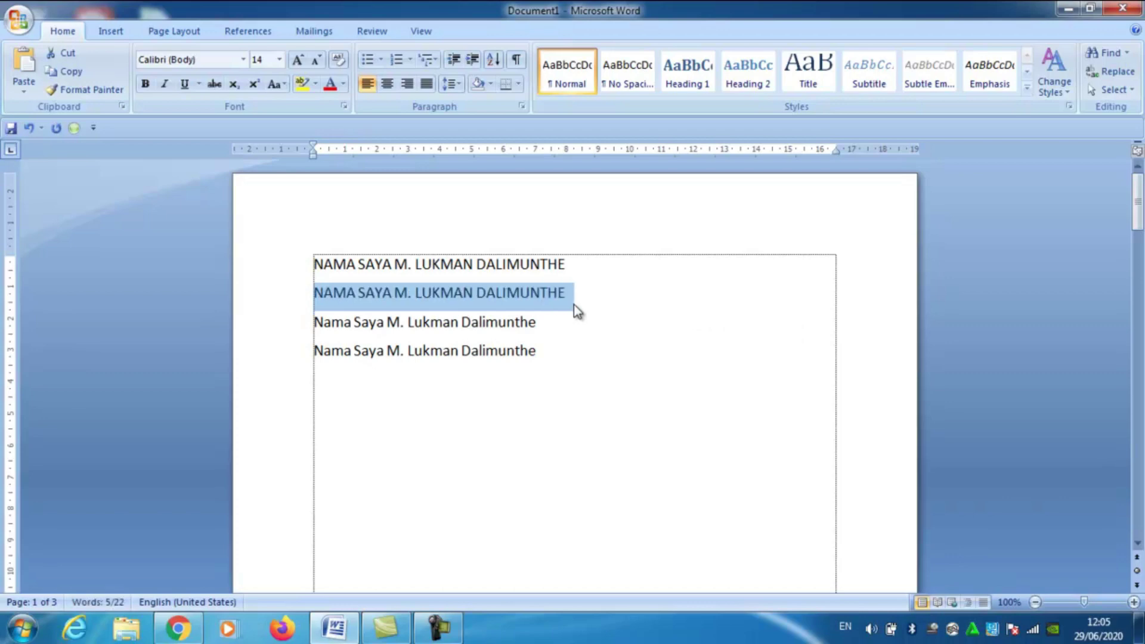
pyautogui.click(556, 473)
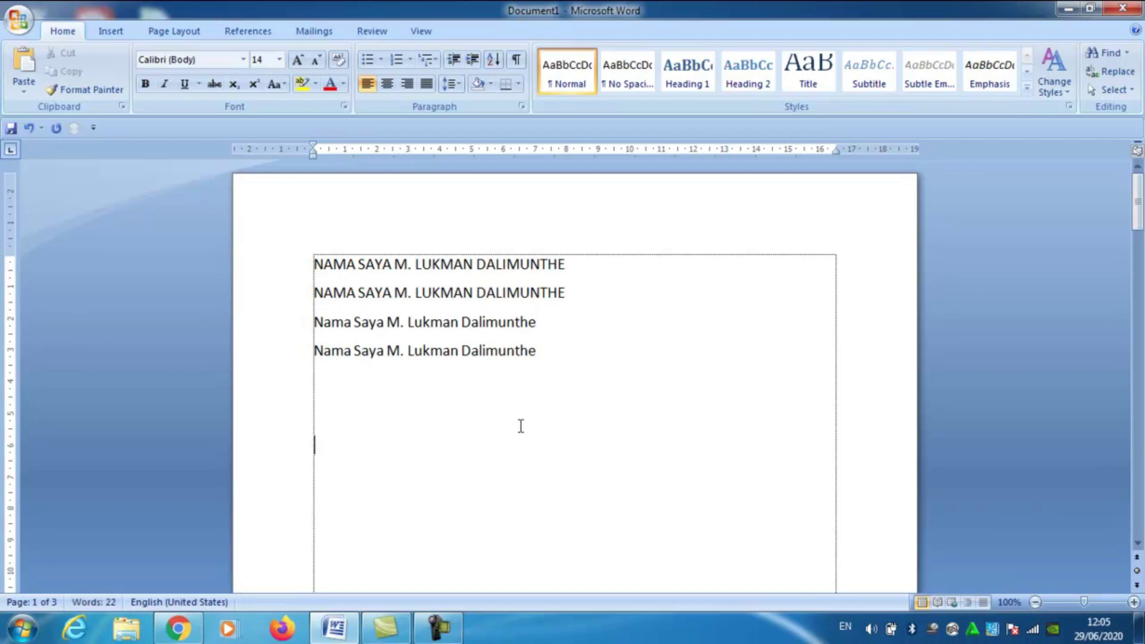
pyautogui.moveTo(318, 268); pyautogui.dragTo(562, 399)
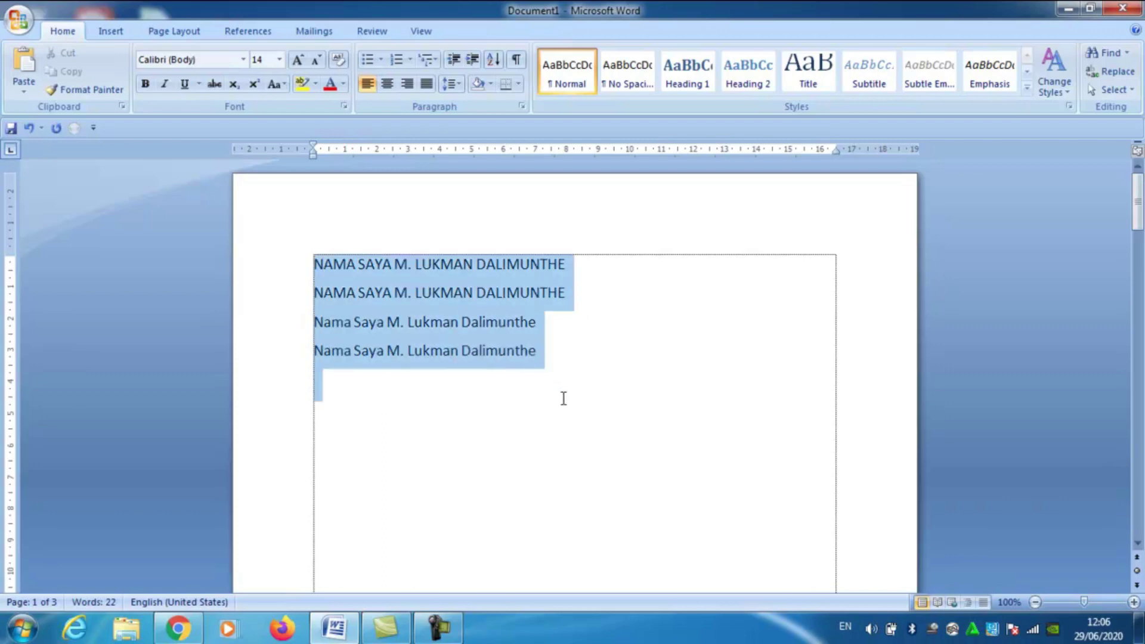
pyautogui.click(563, 399)
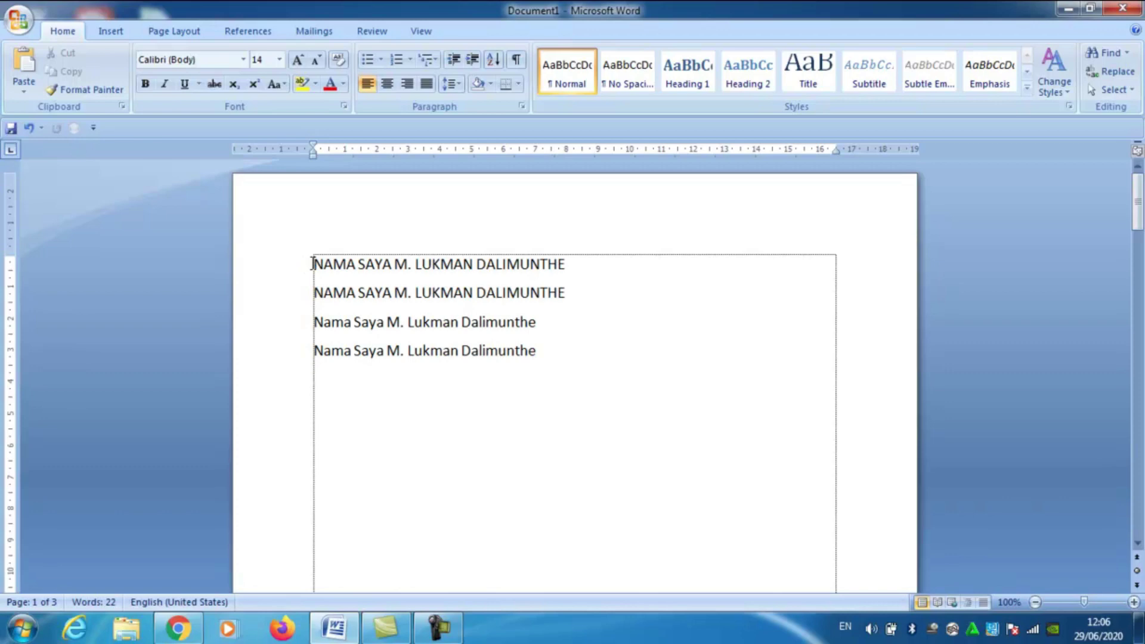
pyautogui.moveTo(313, 263); pyautogui.dragTo(561, 301)
pyautogui.click(561, 304)
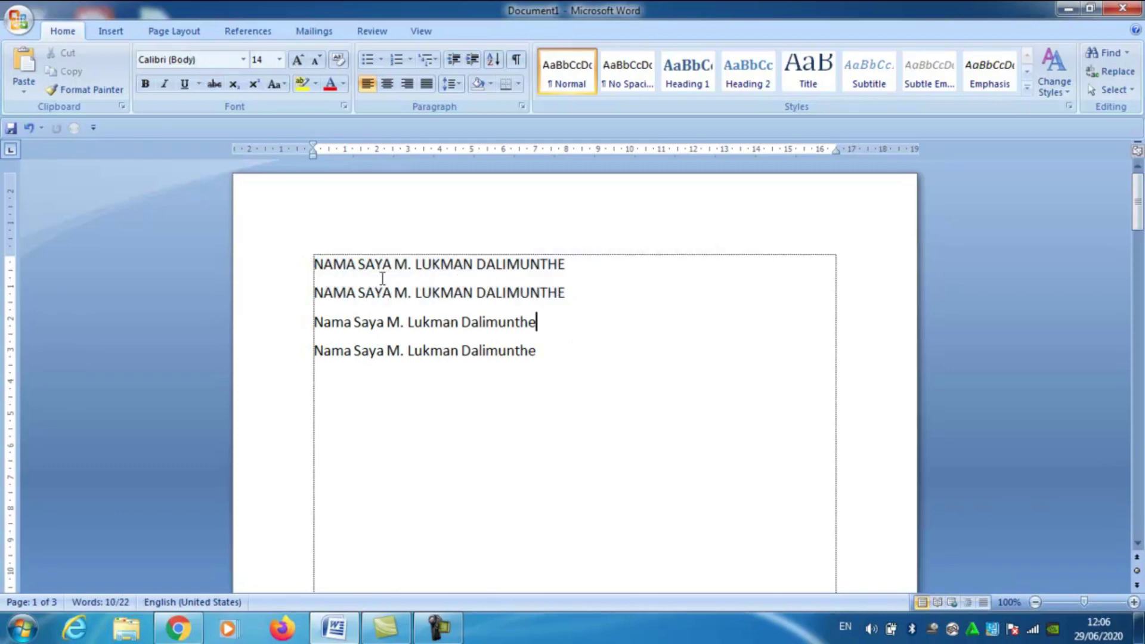
pyautogui.moveTo(311, 265); pyautogui.dragTo(476, 264)
pyautogui.moveTo(441, 266); pyautogui.dragTo(588, 304)
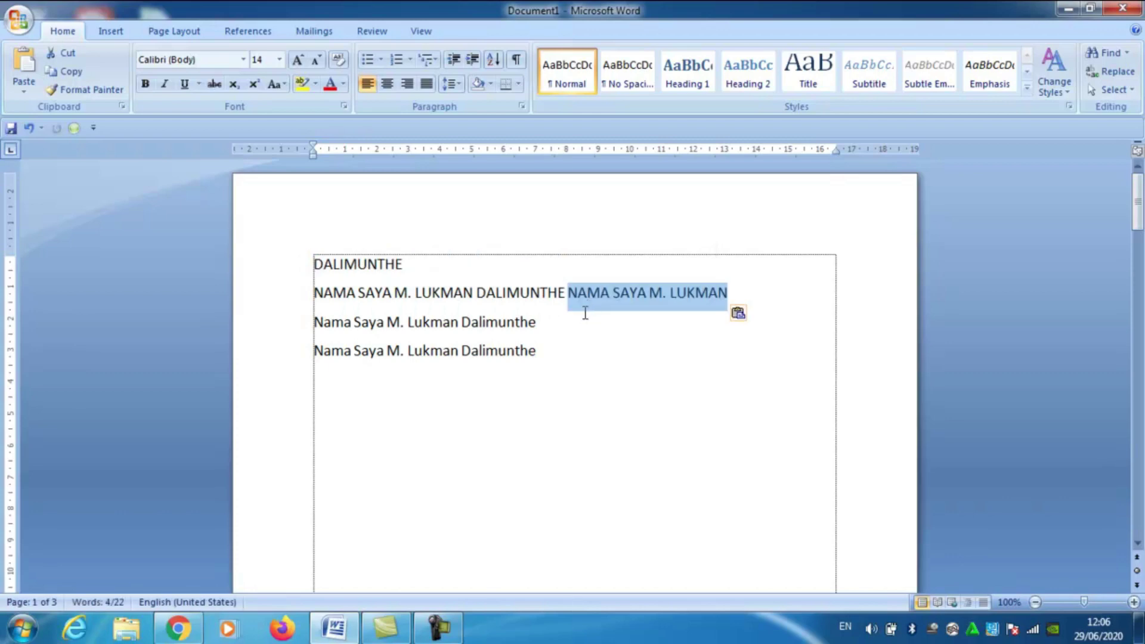
pyautogui.click(584, 322)
pyautogui.hotkey('ctrl', 'z')
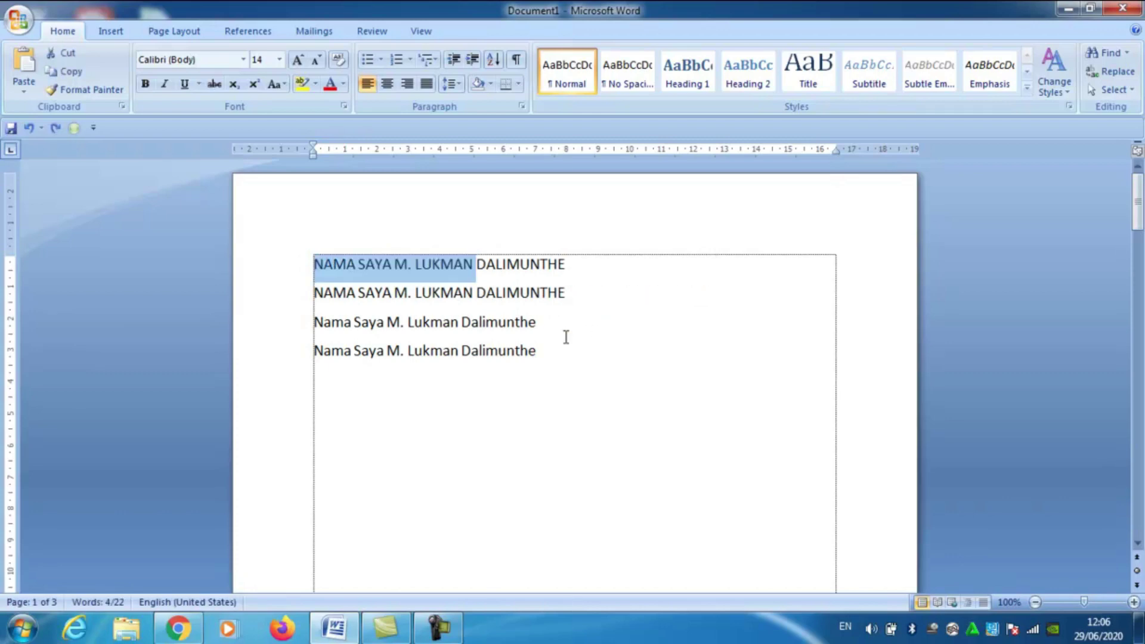
pyautogui.click(557, 381)
pyautogui.scroll(-3, 525, 453)
pyautogui.scroll(3, 555, 448)
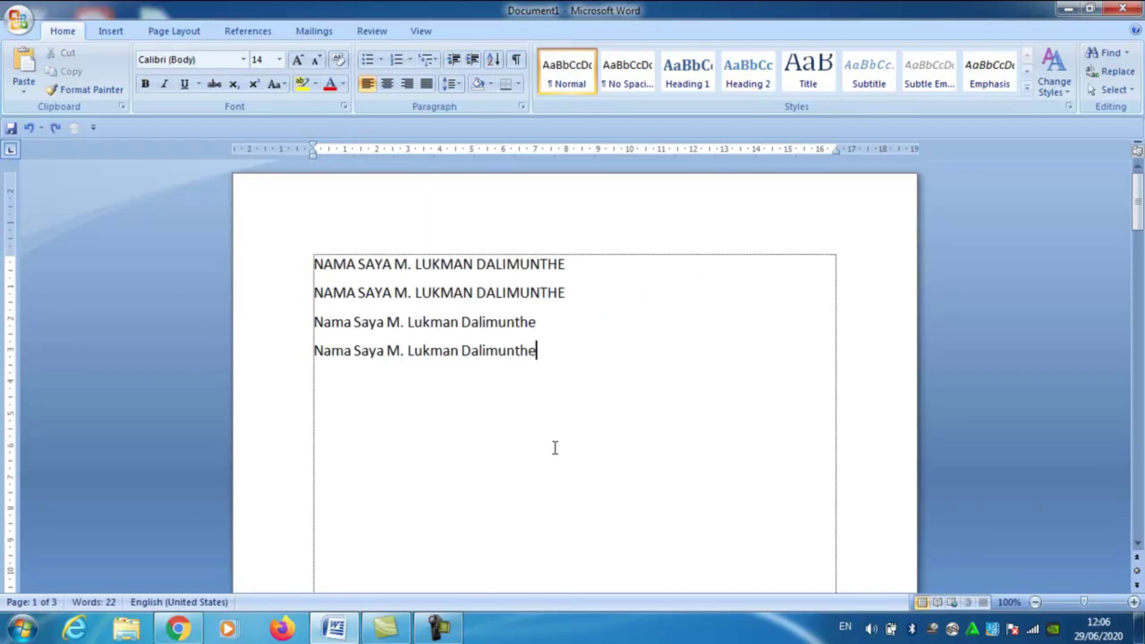
pyautogui.moveTo(315, 265); pyautogui.dragTo(605, 401)
pyautogui.hotkey('ctrl', 'c')
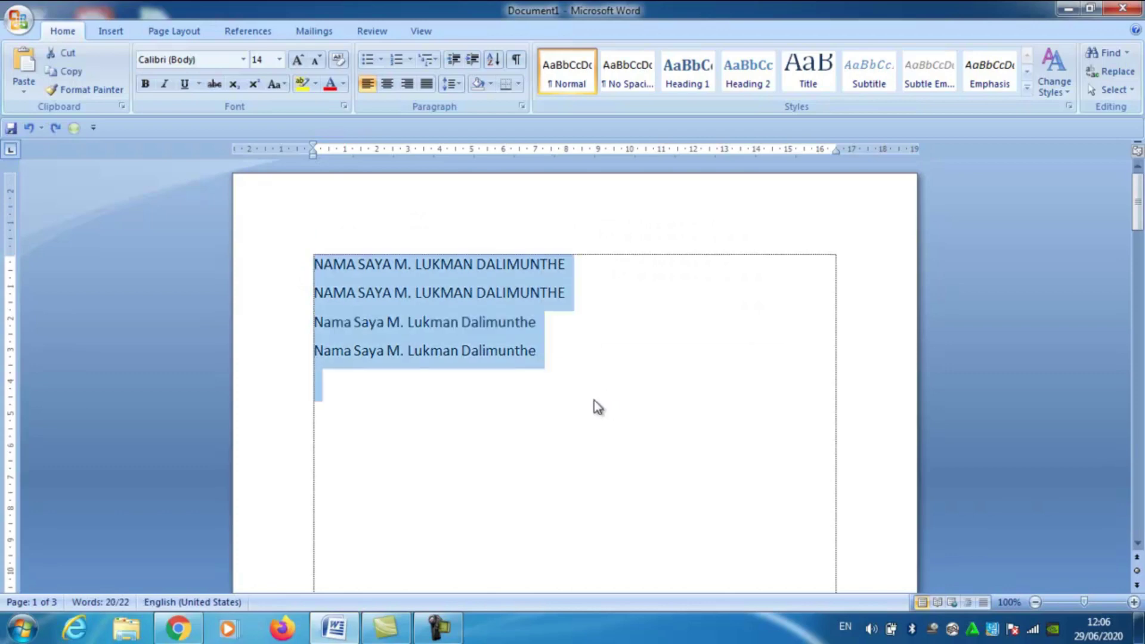
# Add a blank line and paste the four name lines below the original block
pyautogui.click(577, 354)
pyautogui.press('Return')
pyautogui.press('Return')
pyautogui.press('Return')
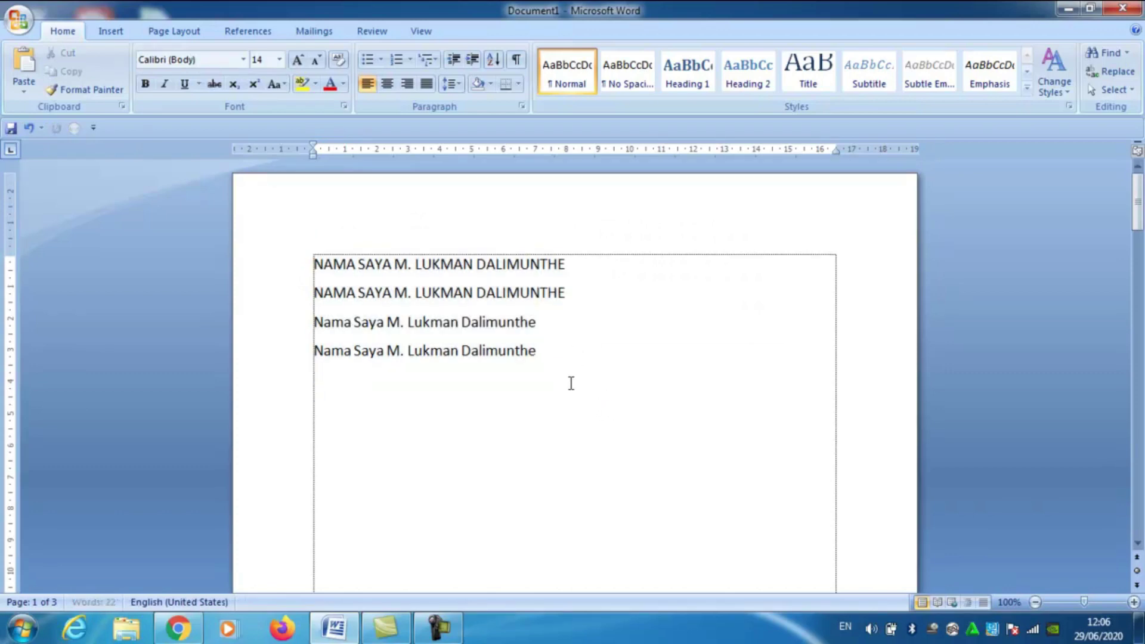
pyautogui.hotkey('ctrl', 'v')
pyautogui.hotkey('ctrl', 'v')
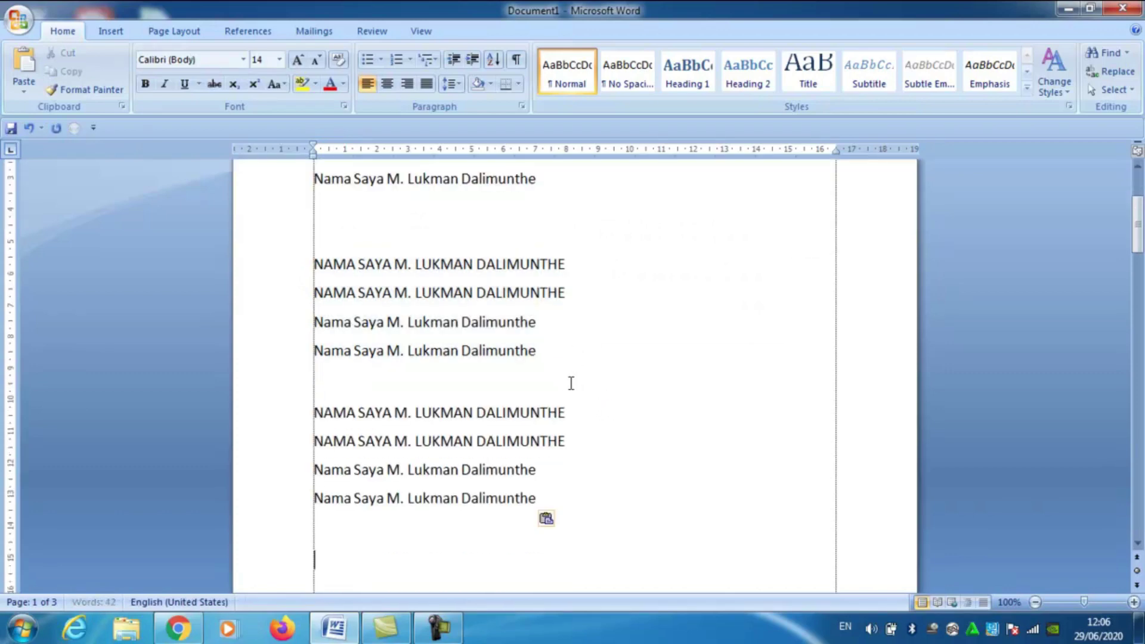
pyautogui.scroll(3, 575, 382)
pyautogui.click(585, 369)
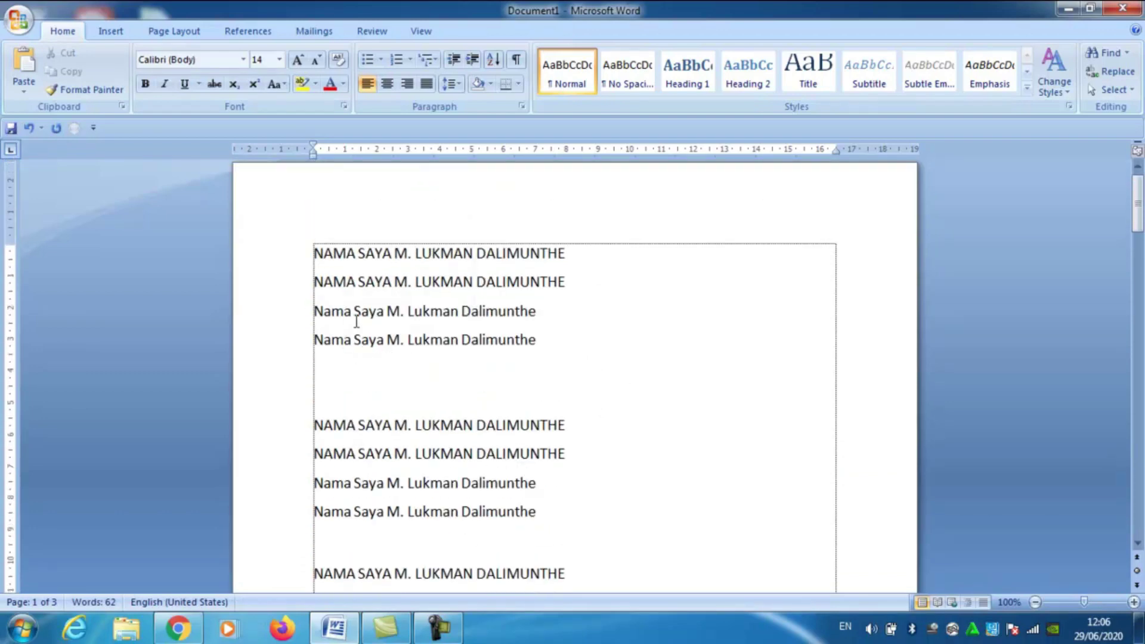
pyautogui.click(318, 422)
# Shift-click to select the second block from its first line through its last
pyautogui.keyDown('shift'); pyautogui.click(544, 509); pyautogui.keyUp('shift')
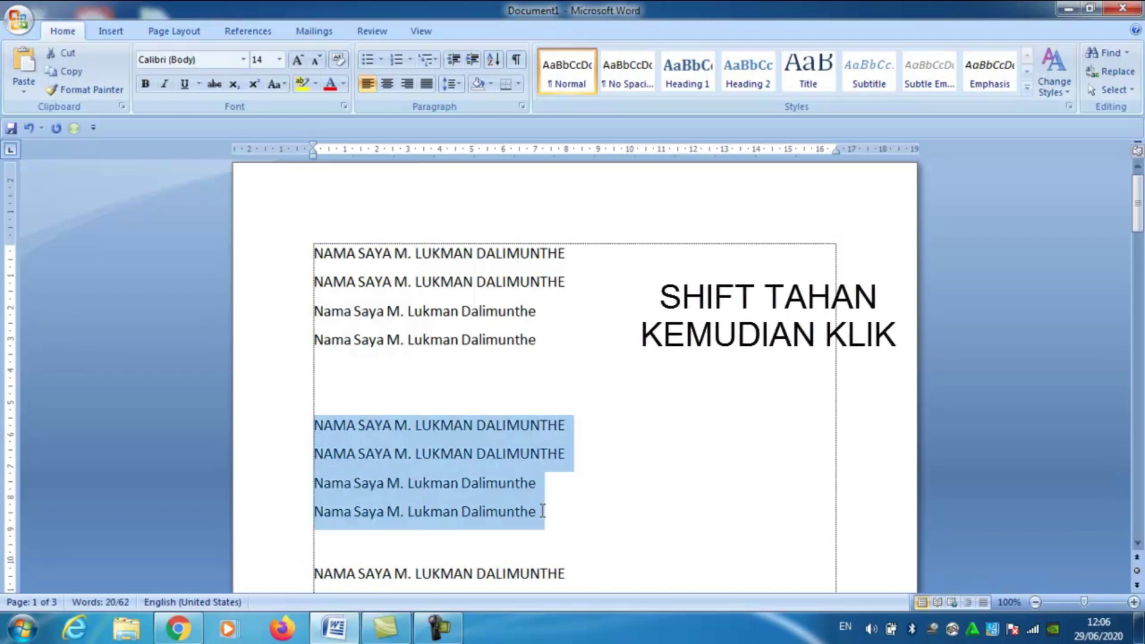
pyautogui.click(455, 424)
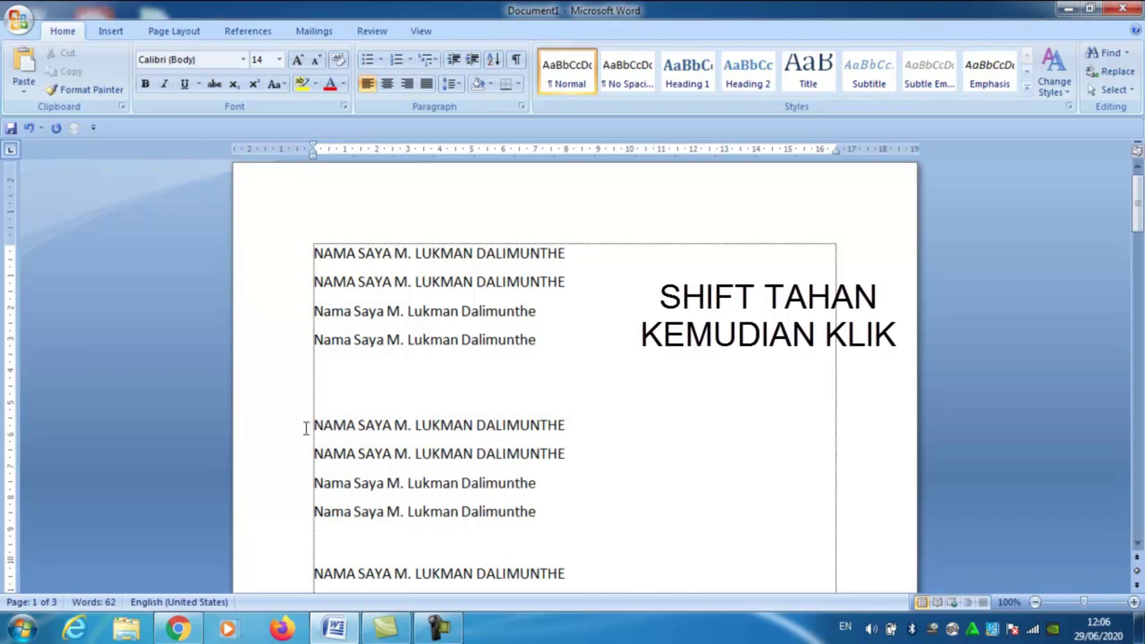
pyautogui.keyDown('shift'); pyautogui.click(553, 513); pyautogui.keyUp('shift')
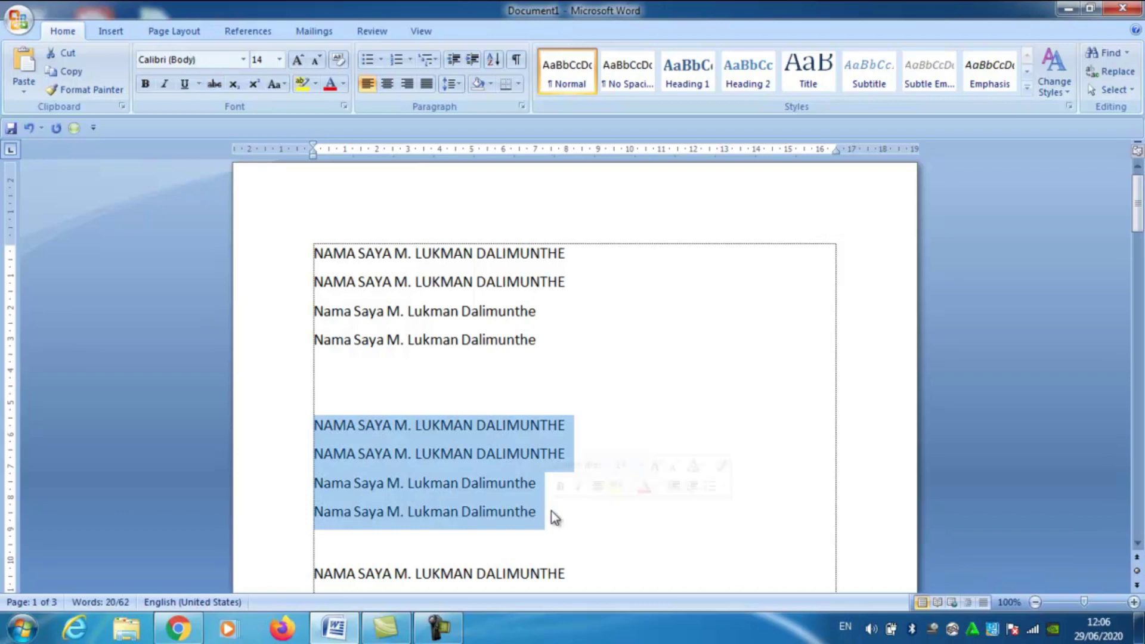